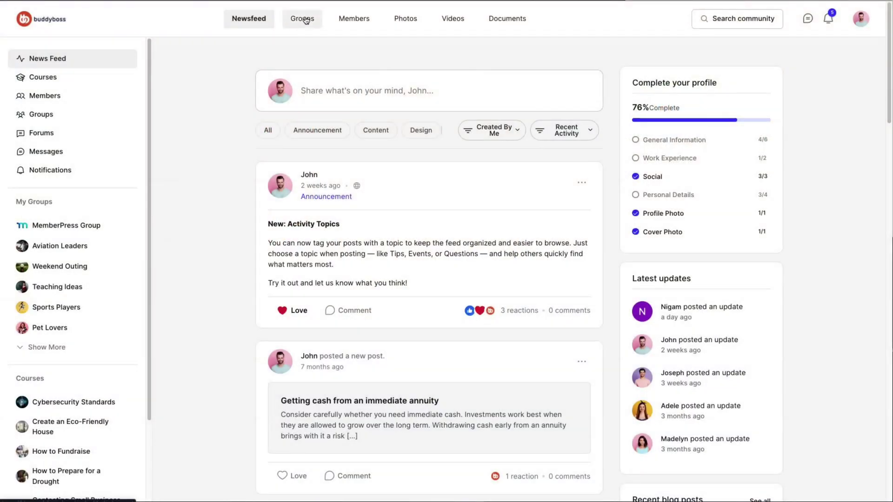
Step: Open the Groups directory and view the Architecture group page
click(302, 18)
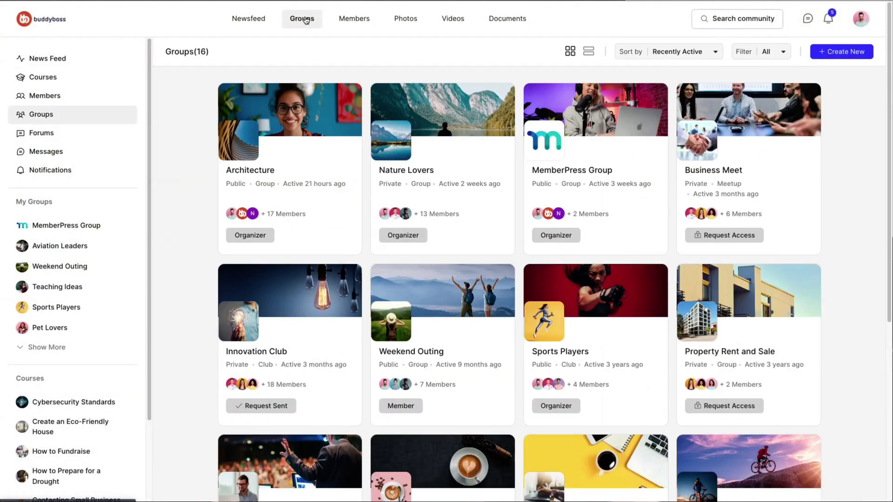
click(244, 170)
scroll(248, 170, down, 5)
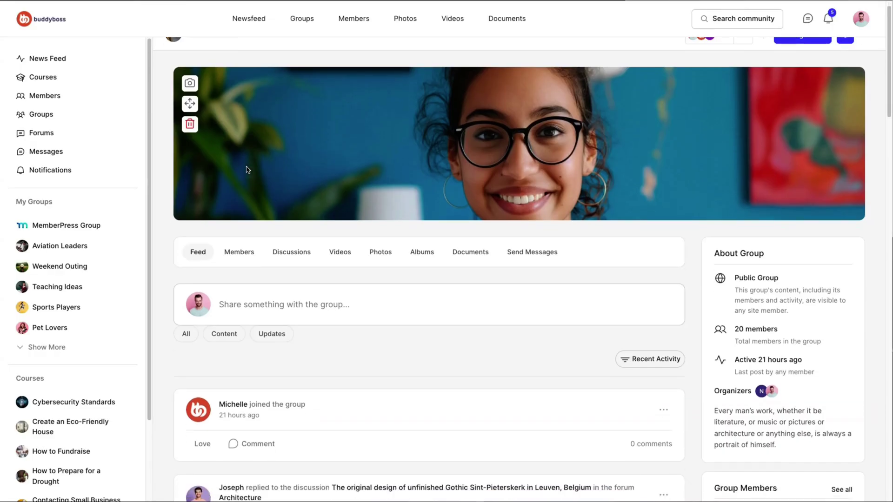
scroll(247, 170, up, 5)
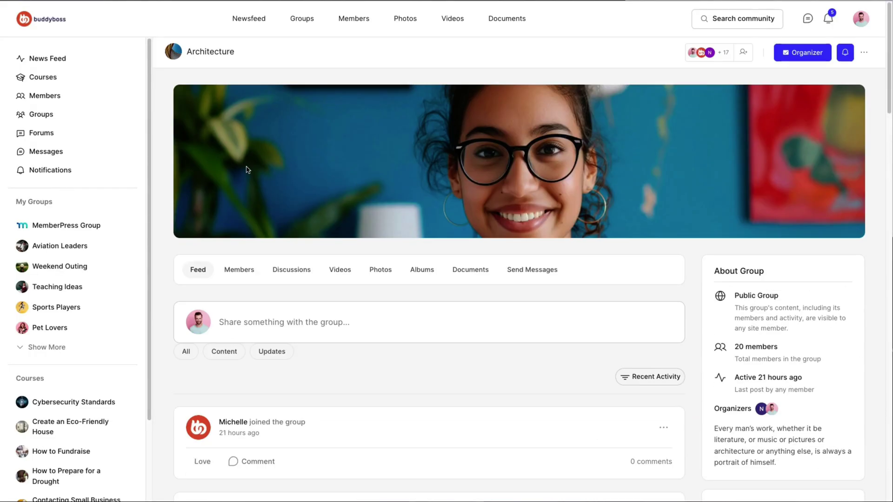
Step: Open the Members directory and view the admin member's profile
click(352, 18)
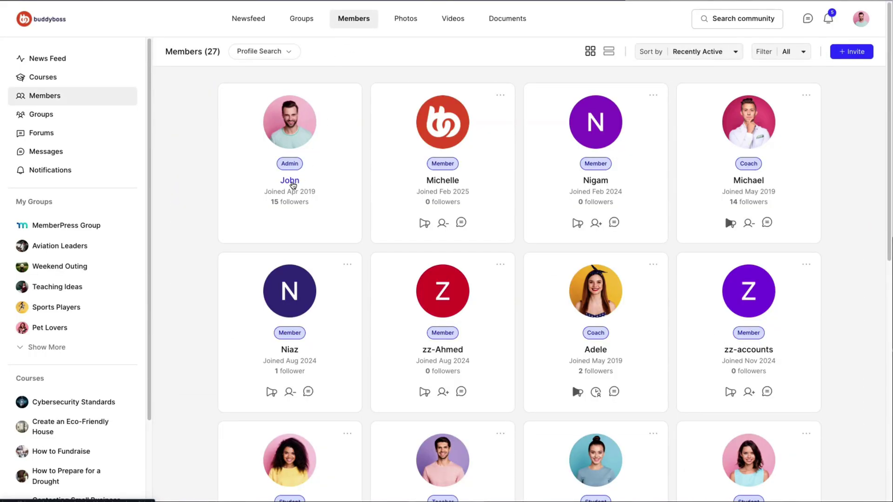
click(293, 185)
scroll(292, 184, down, 4)
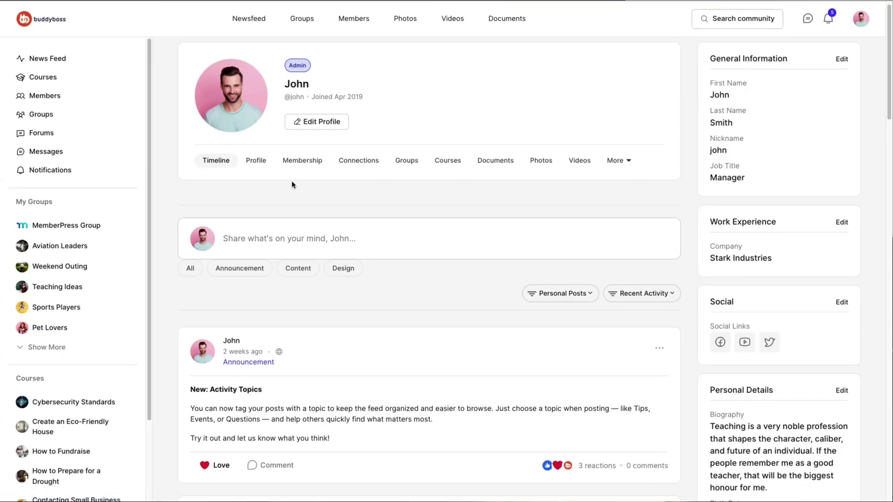
scroll(292, 184, up, 4)
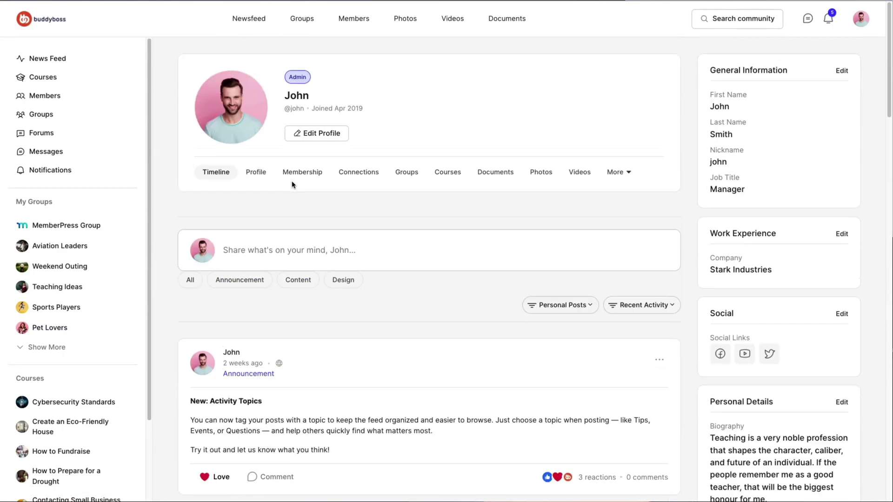
Step: Open the Photos directory and browse the community photo grid
click(403, 22)
scroll(403, 24, down, 3)
scroll(401, 24, down, 1)
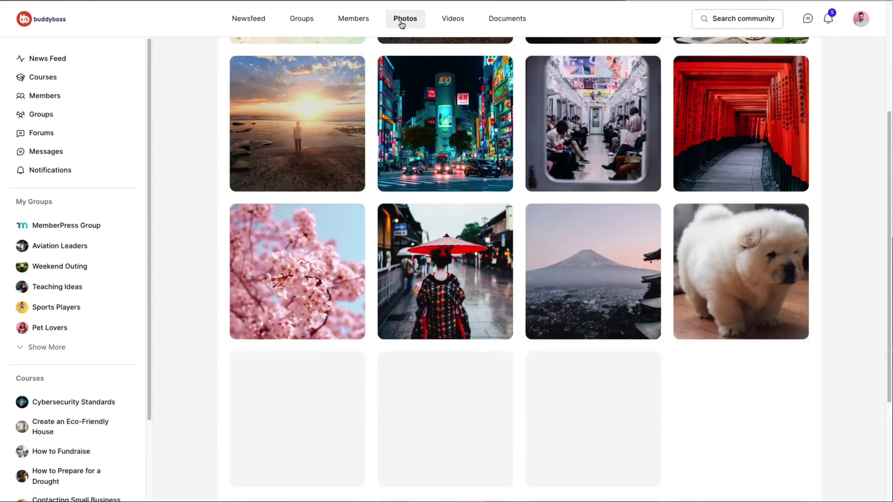
scroll(401, 24, down, 2)
click(403, 24)
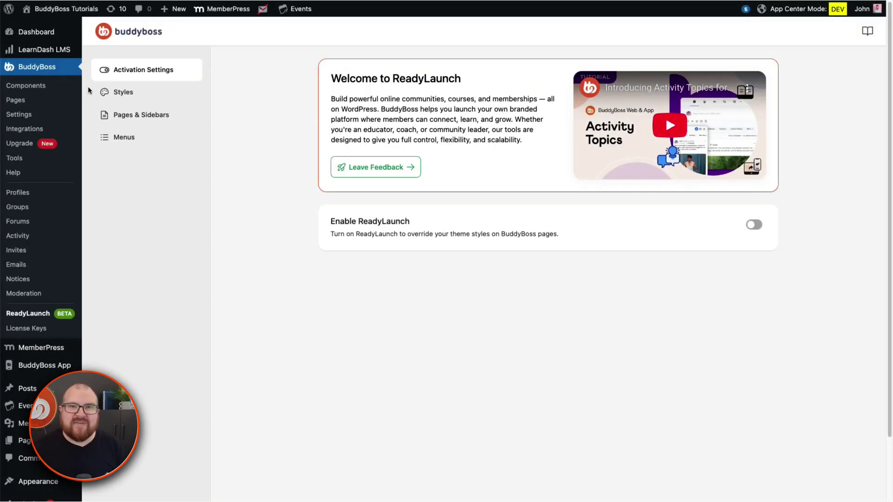
Step: Switch on Enable ReadyLaunch and reload the community front end to see the new layout
click(34, 316)
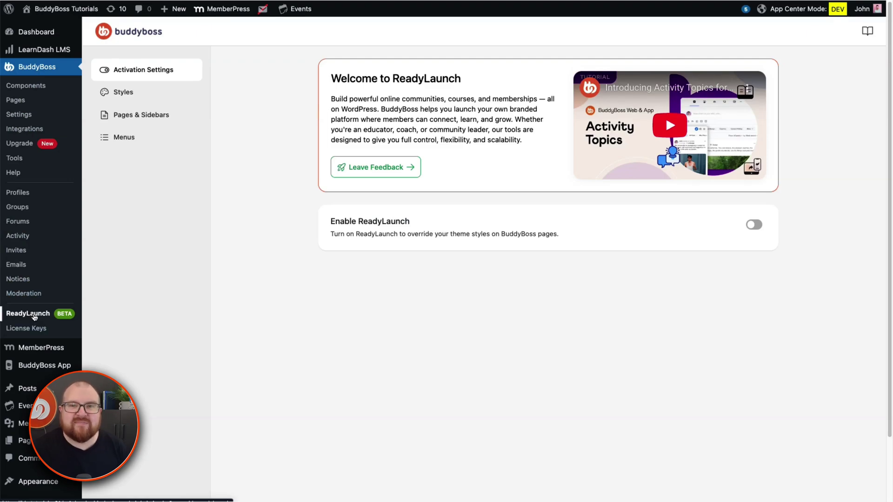
click(752, 226)
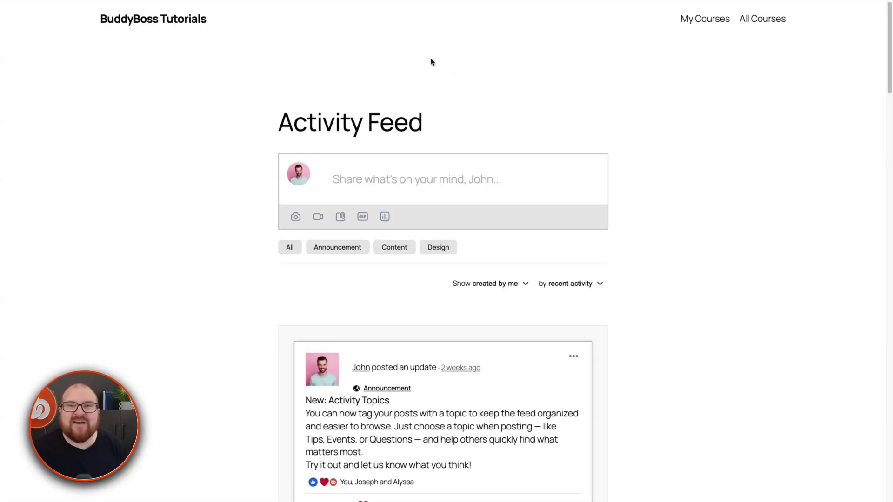
right_click(599, 118)
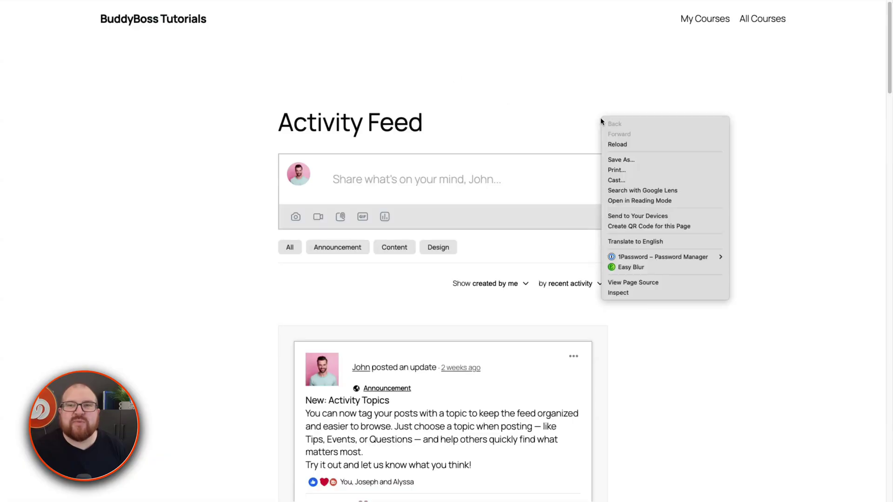
click(616, 143)
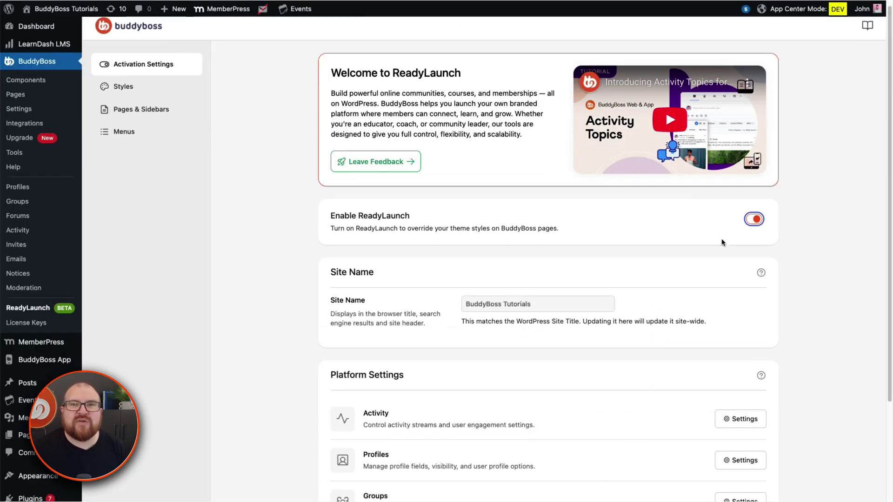
scroll(722, 242, down, 3)
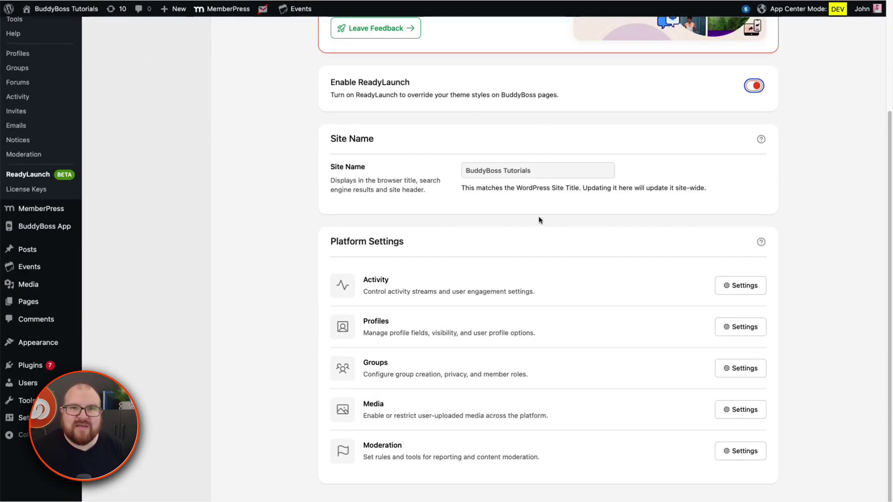
click(546, 172)
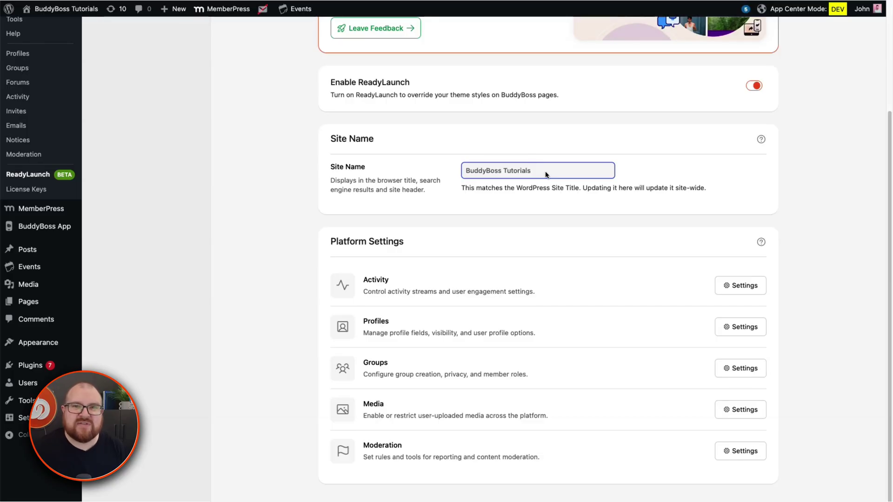
key(BackSpace)
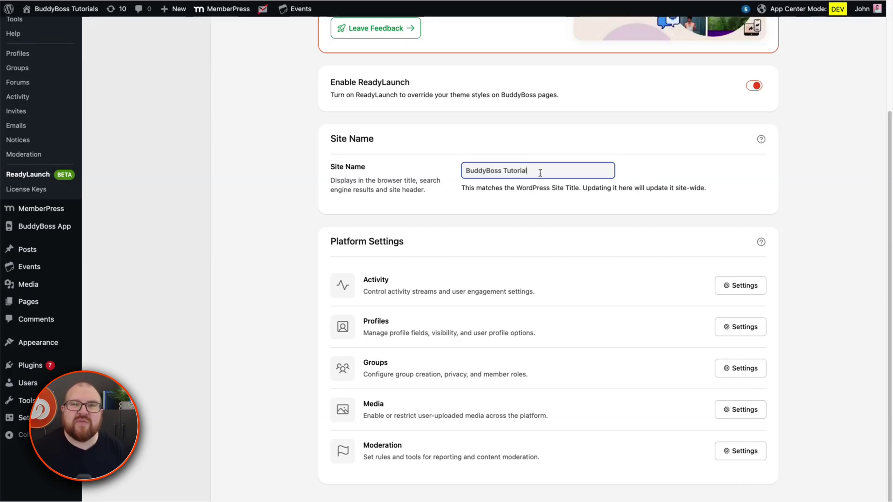
text(s)
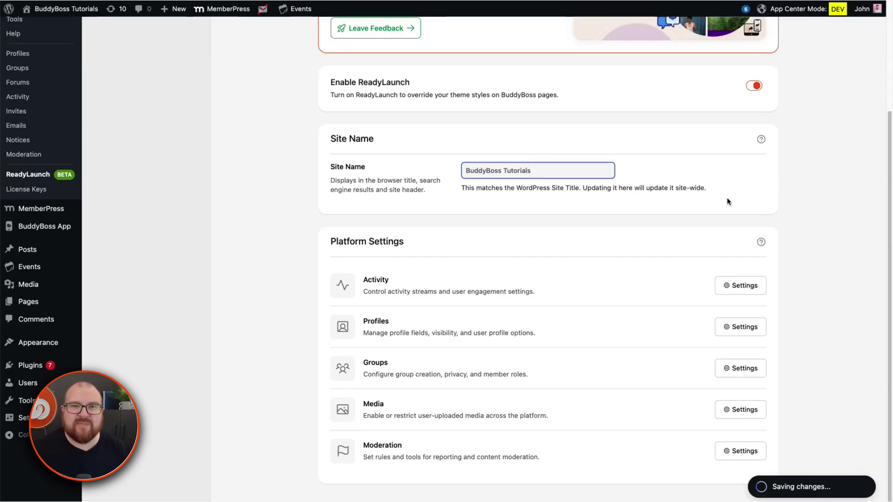
click(727, 201)
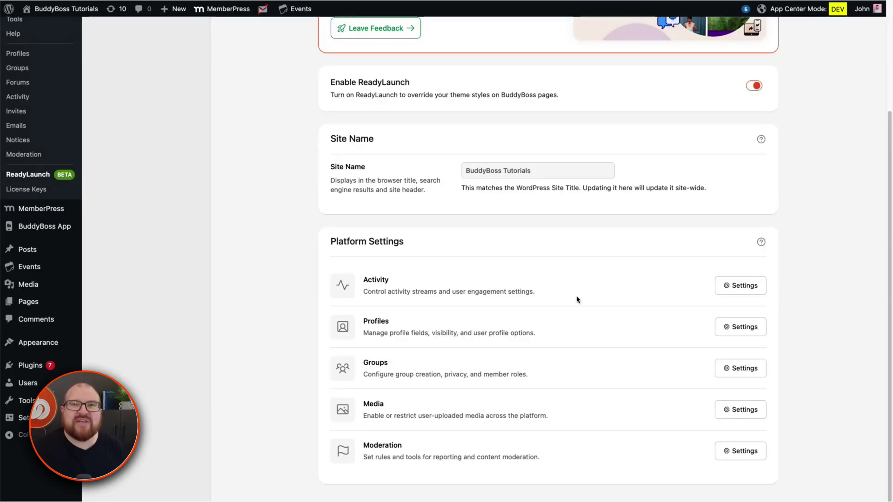
Step: Open the Activity platform settings and scroll down to the Activity Topics section
click(732, 292)
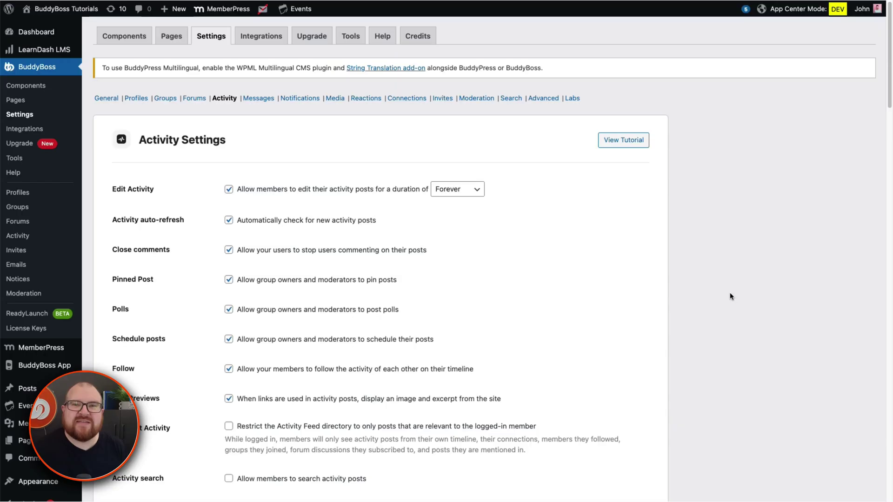
scroll(730, 296, down, 12)
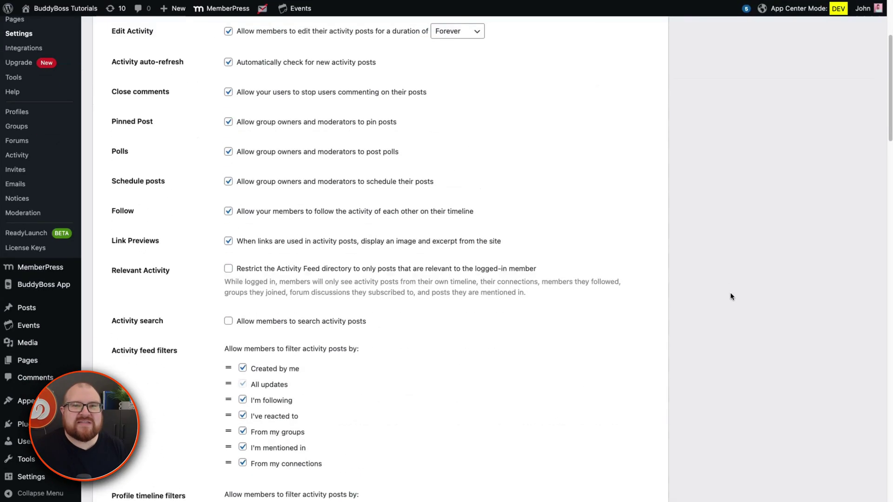
scroll(731, 297, down, 6)
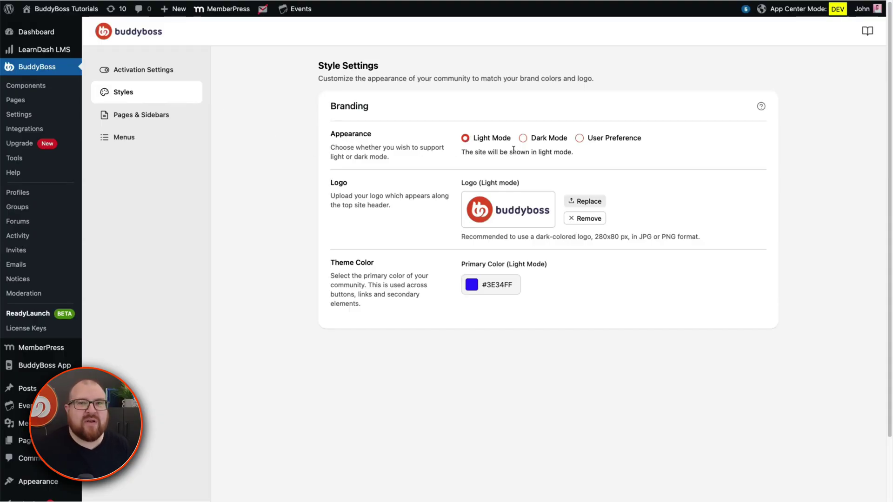
Step: Set appearance to User Preference and choose the buddyboss image as the dark-mode logo
click(581, 139)
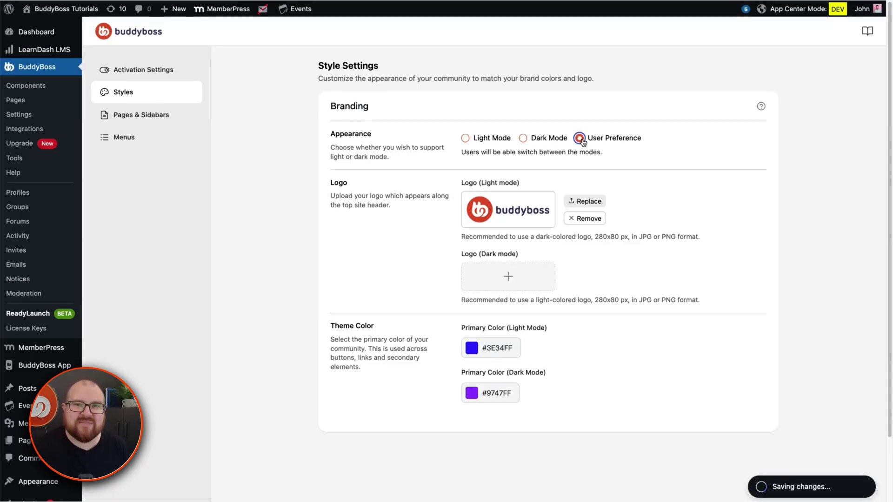
click(507, 275)
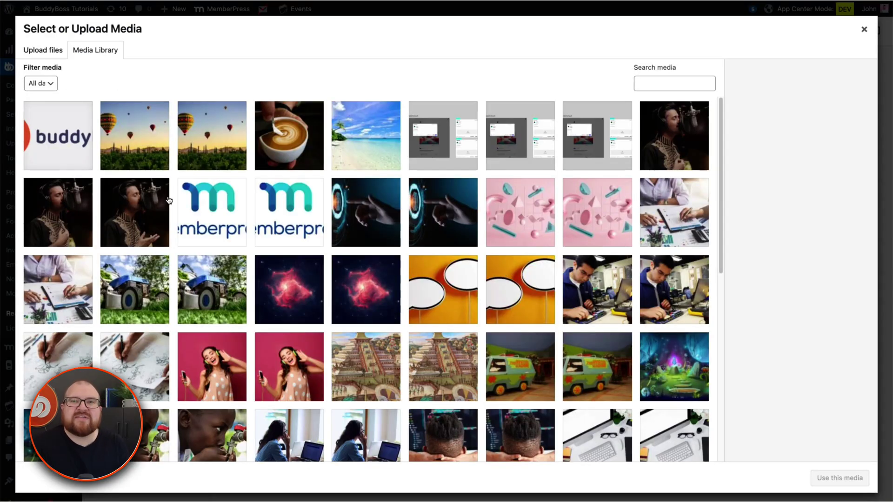
click(72, 146)
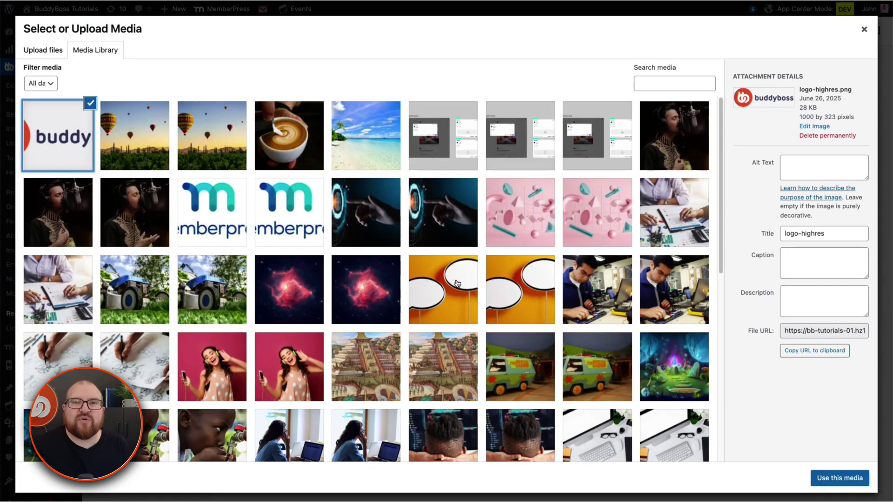
click(830, 478)
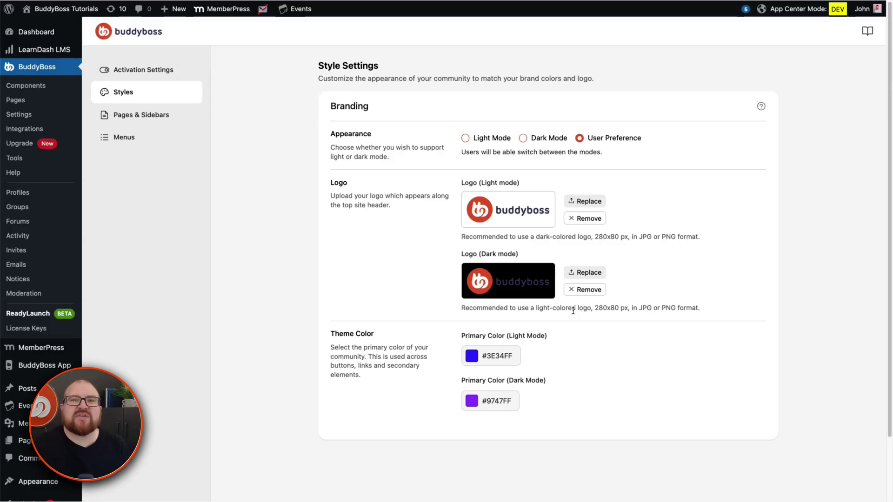
Step: Shift the dark-mode primary colour toward cyan, #47FFFF, and apply it
click(477, 401)
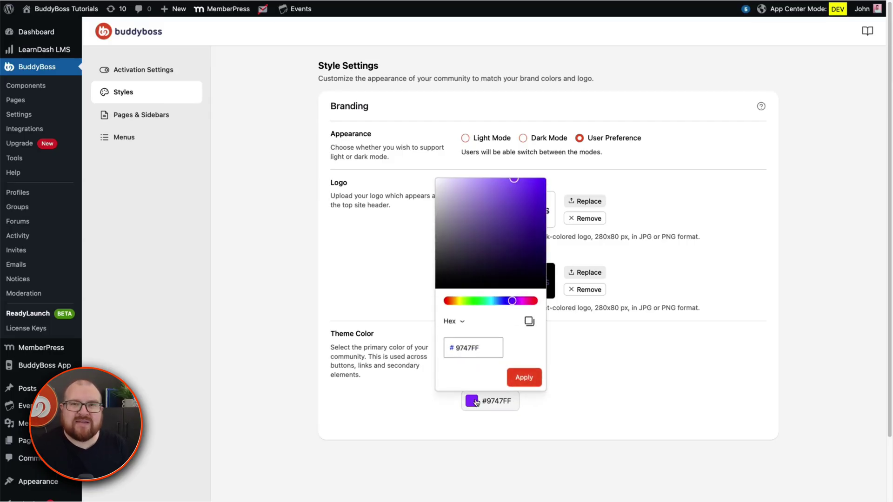
drag(513, 301, 492, 302)
click(527, 379)
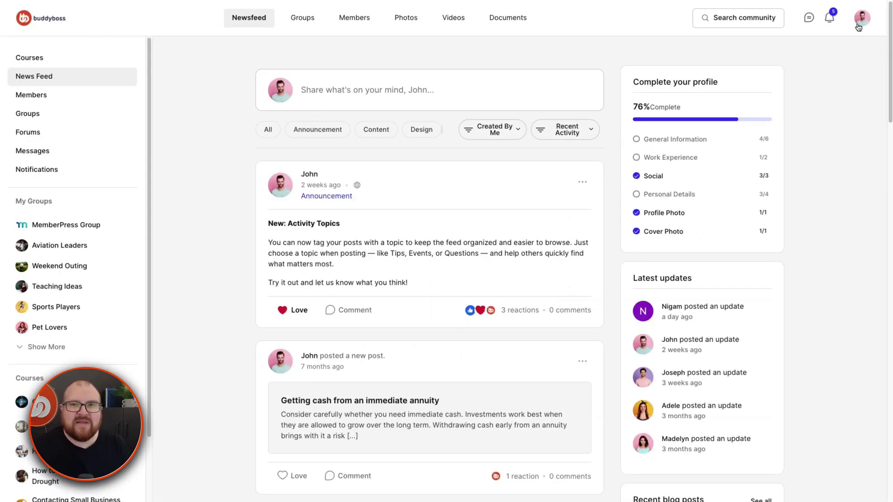
Step: Switch the site's colour theme from the account menu
click(860, 20)
mouse_move(803, 107)
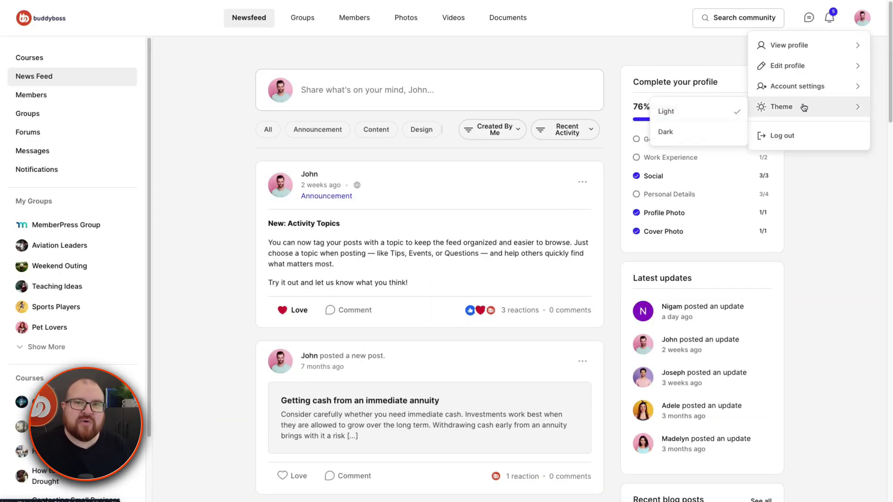
click(710, 134)
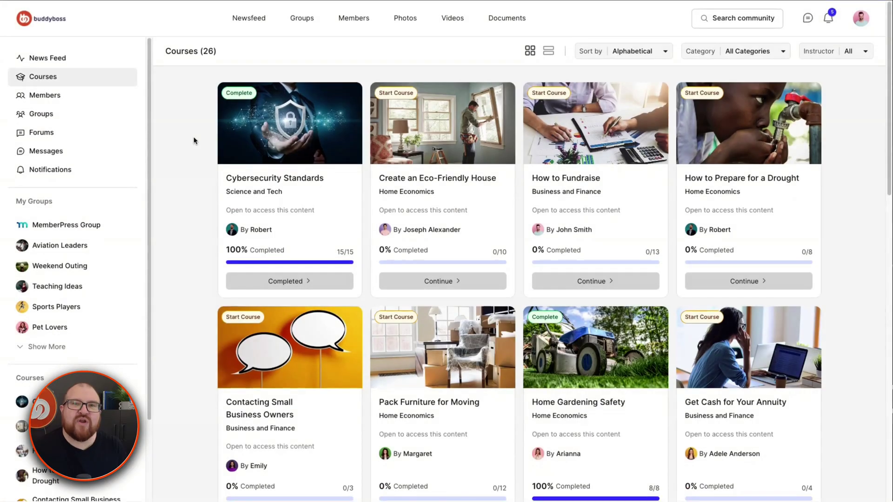
Step: Open the Cybersecurity Standards course page and scroll through its content
scroll(194, 140, down, 7)
scroll(195, 140, down, 4)
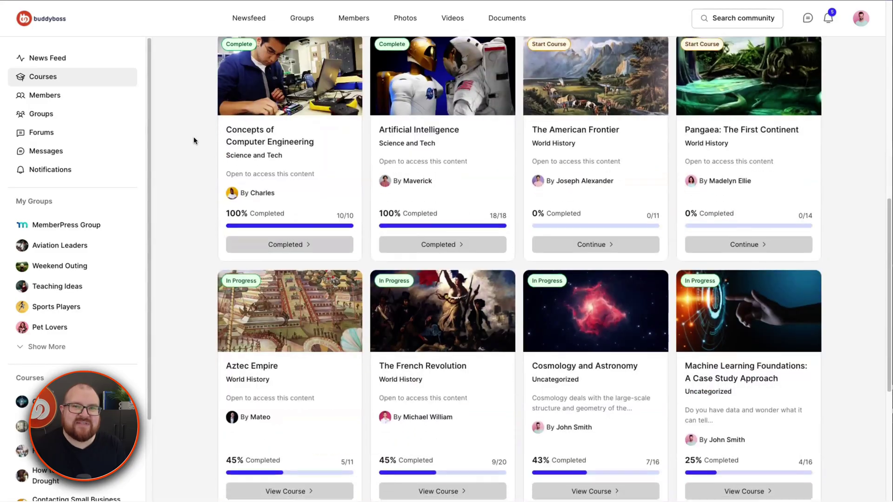
scroll(194, 140, up, 14)
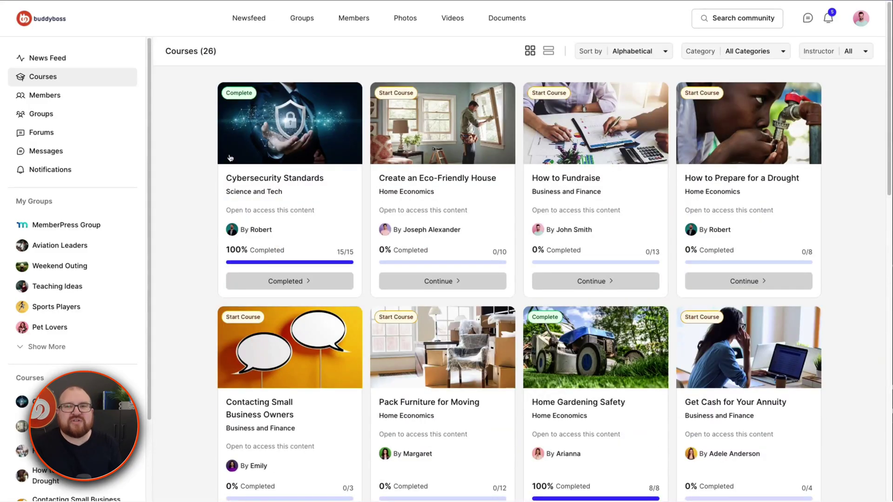
mouse_move(277, 179)
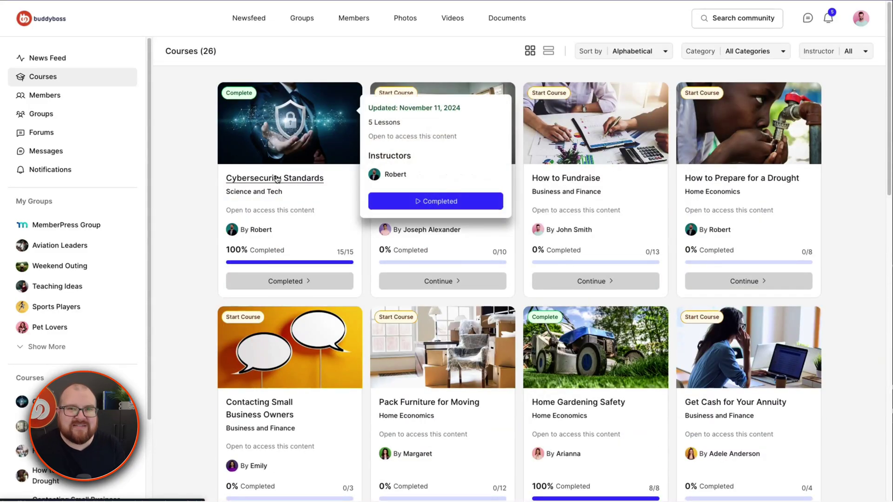
click(279, 180)
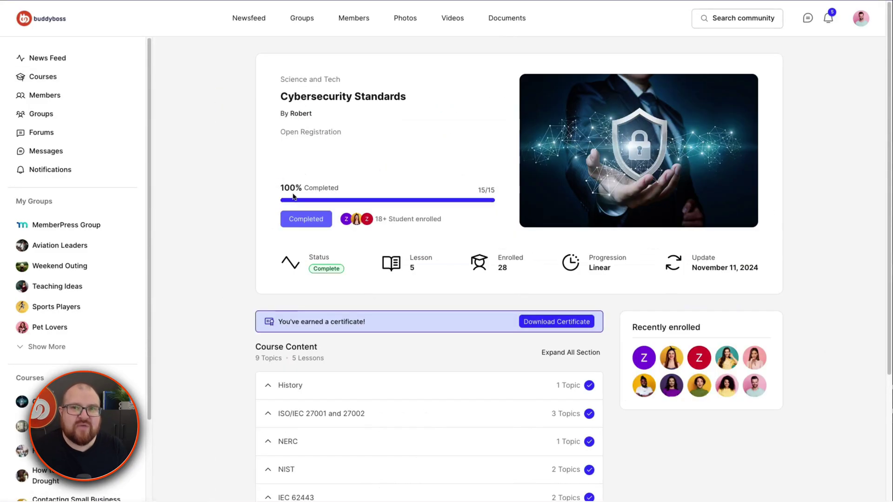
scroll(477, 226, down, 4)
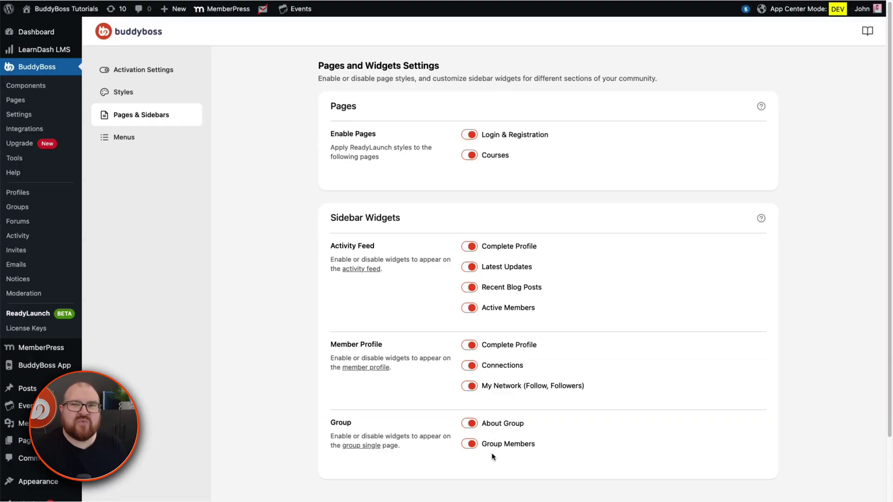
Step: Show ReadyLaunch's Pages & Sidebars settings to review the page and sidebar widget toggles
click(360, 269)
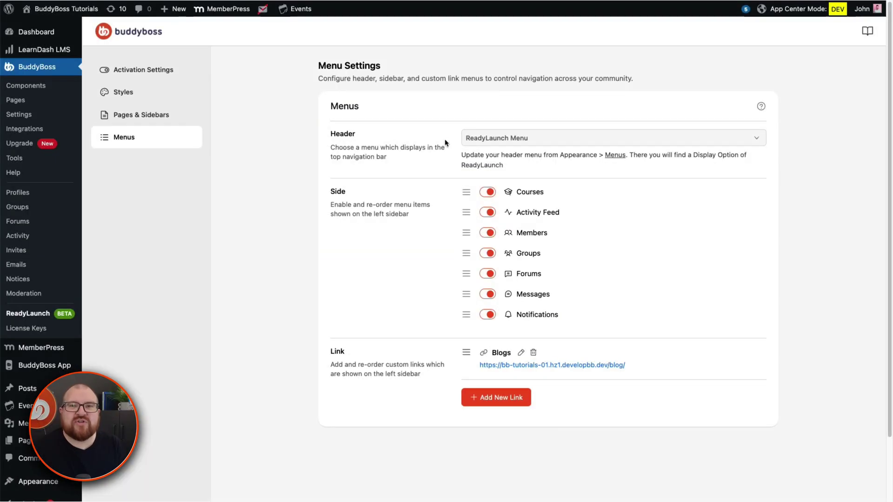
Step: Check the Header menu choices and keep ReadyLaunch Menu selected
click(527, 139)
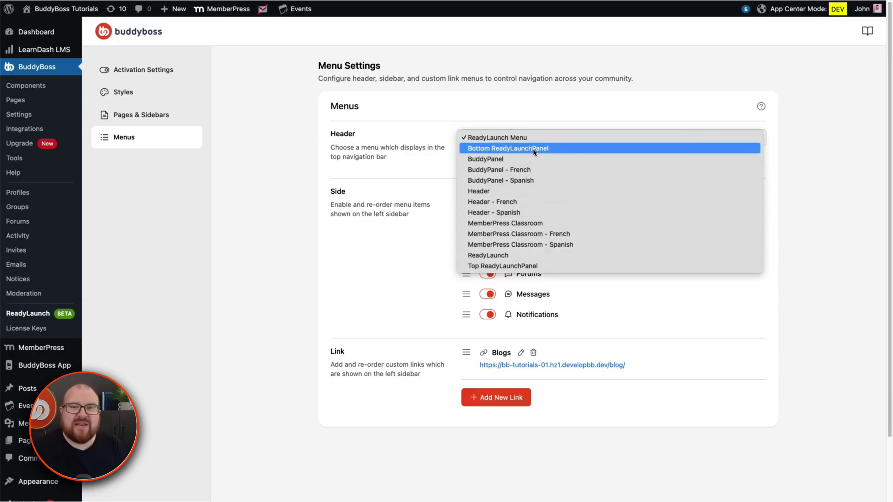
click(536, 138)
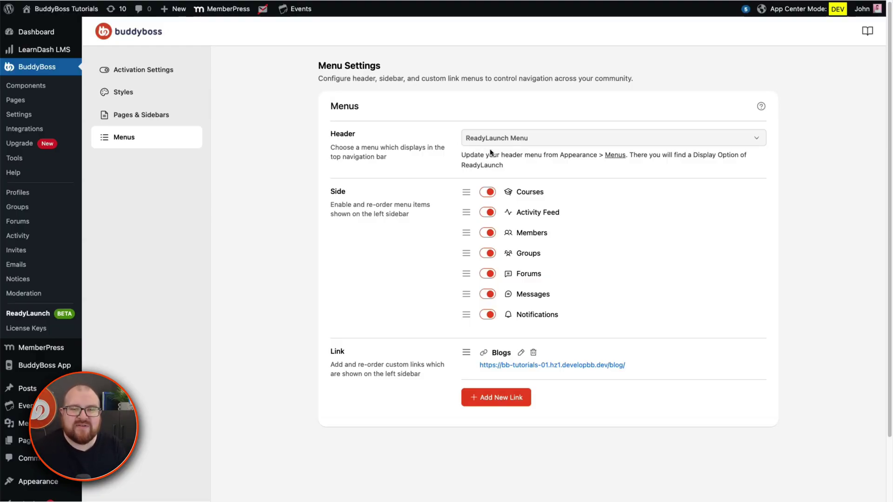
click(614, 155)
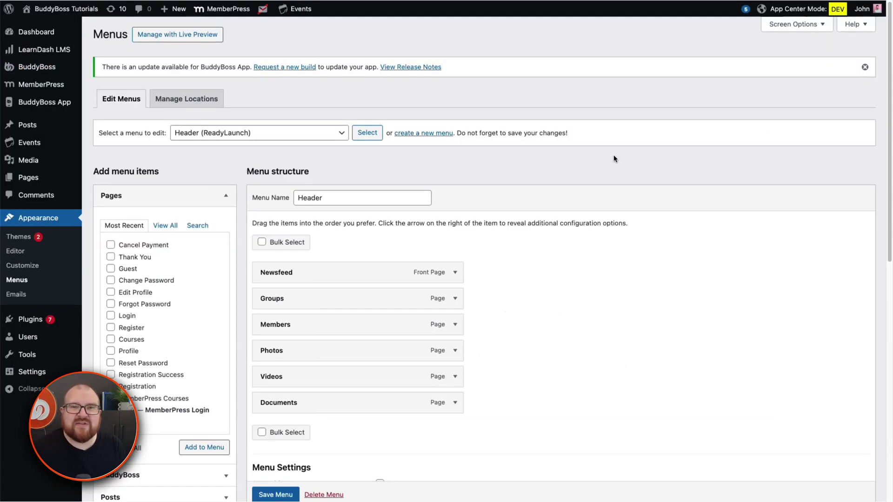
scroll(613, 158, down, 2)
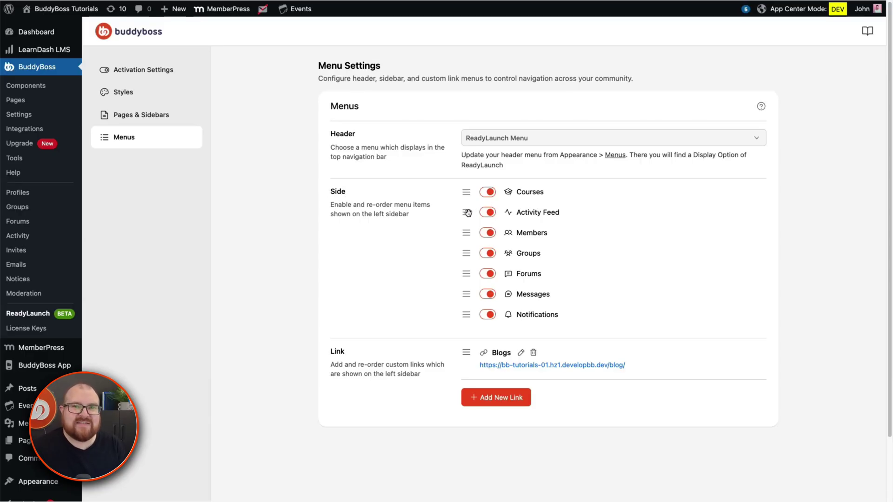
Step: Move Activity Feed to the top and add a 'LearnDash Course Grid' link above Blogs
drag(468, 213, 464, 188)
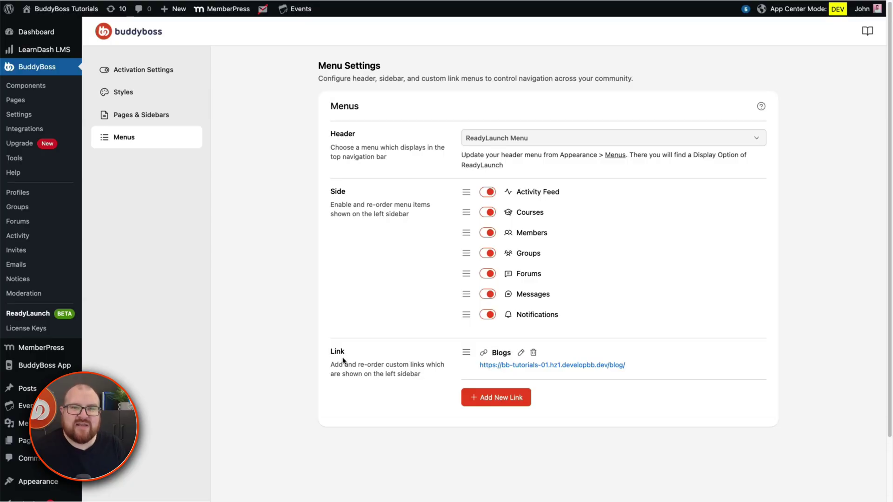
click(495, 402)
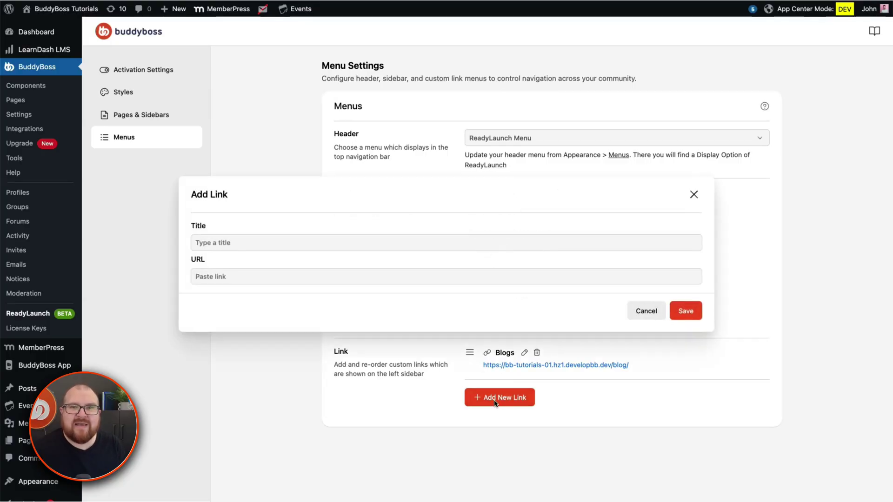
click(261, 243)
text(LearnDash)
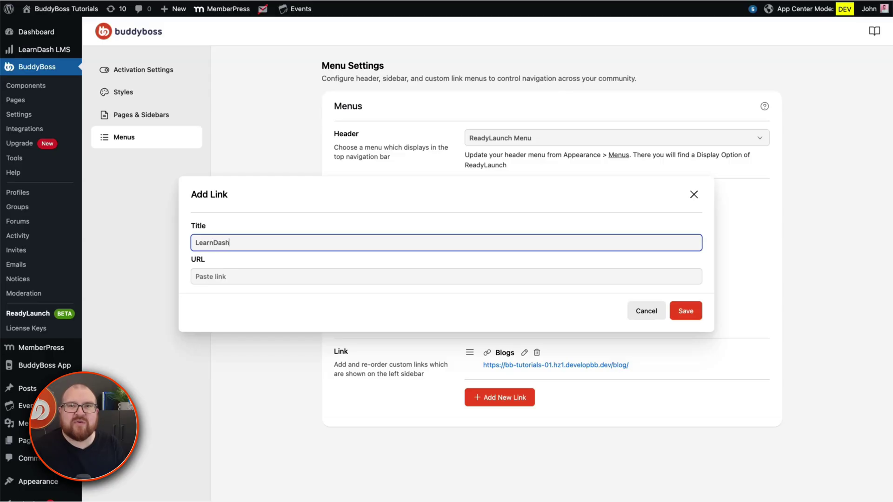
text( Course)
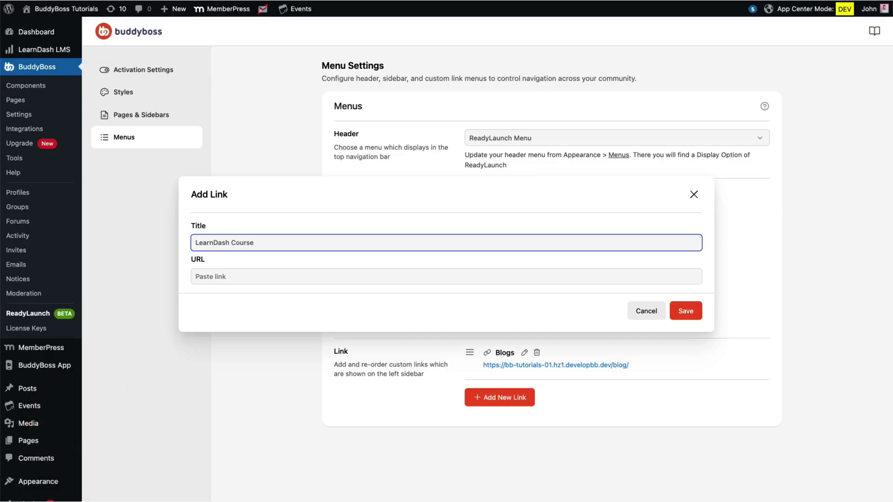
text( Grid)
click(550, 276)
text(https://bb-tutorials-01.hz1.developbb.dev/learndash-course-grid/)
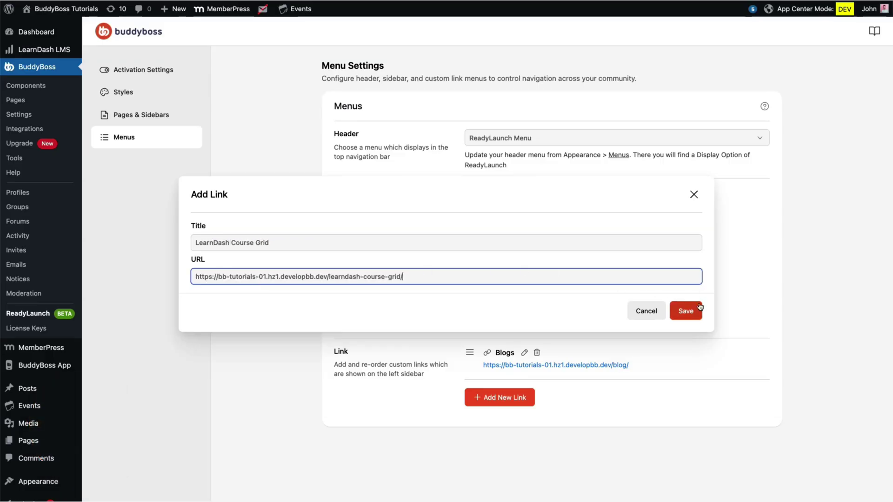
click(685, 311)
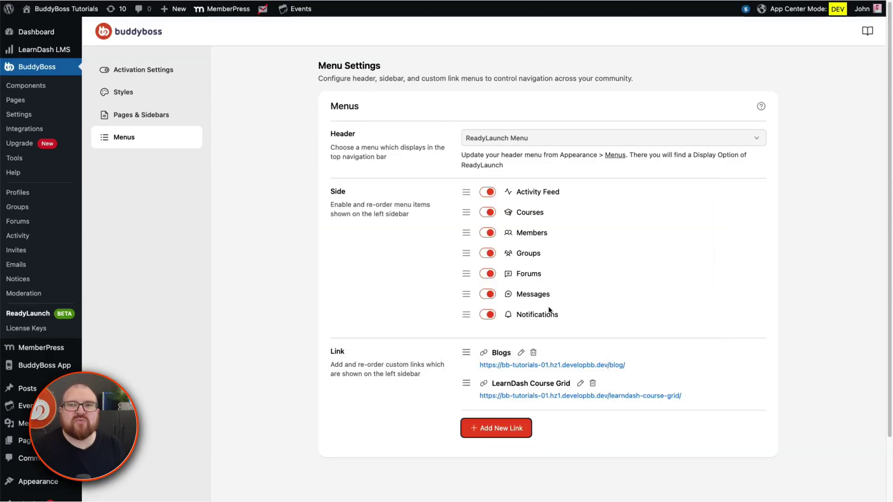
drag(465, 383, 465, 351)
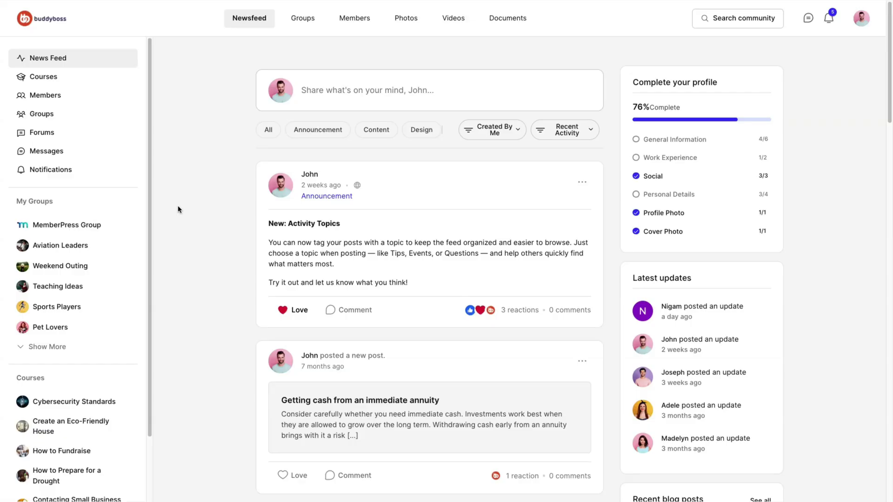
right_click(177, 209)
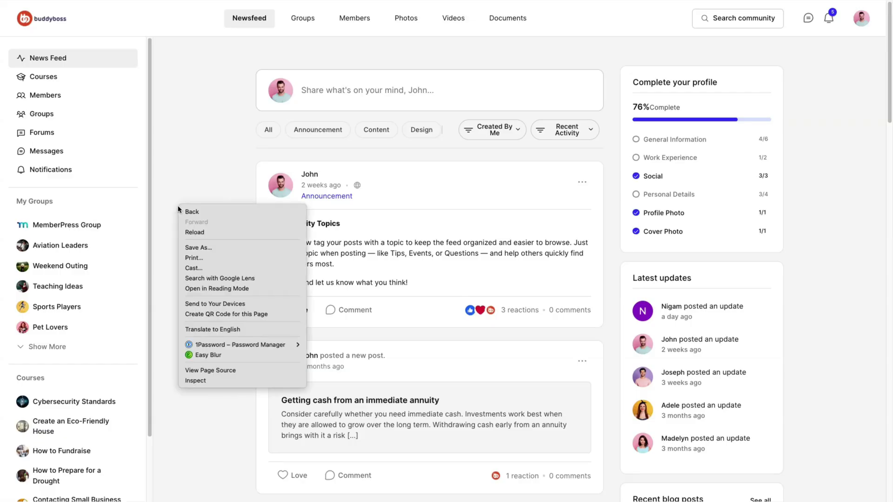
click(193, 232)
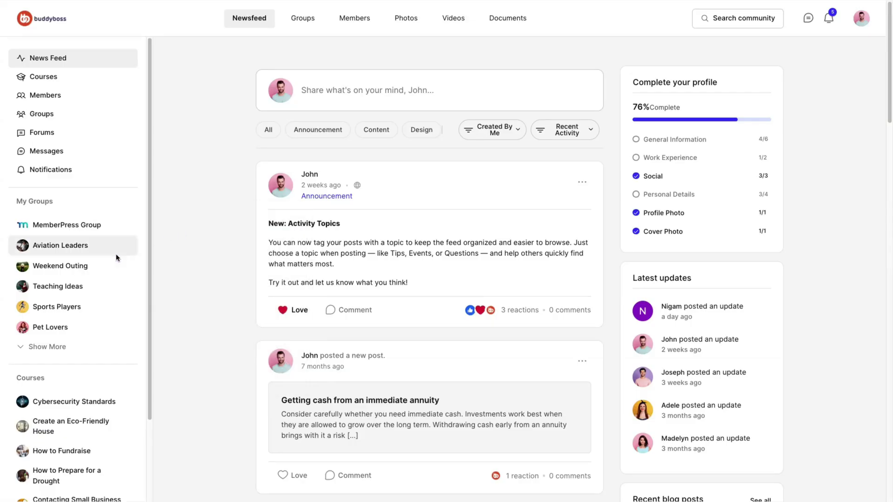
scroll(95, 325, down, 6)
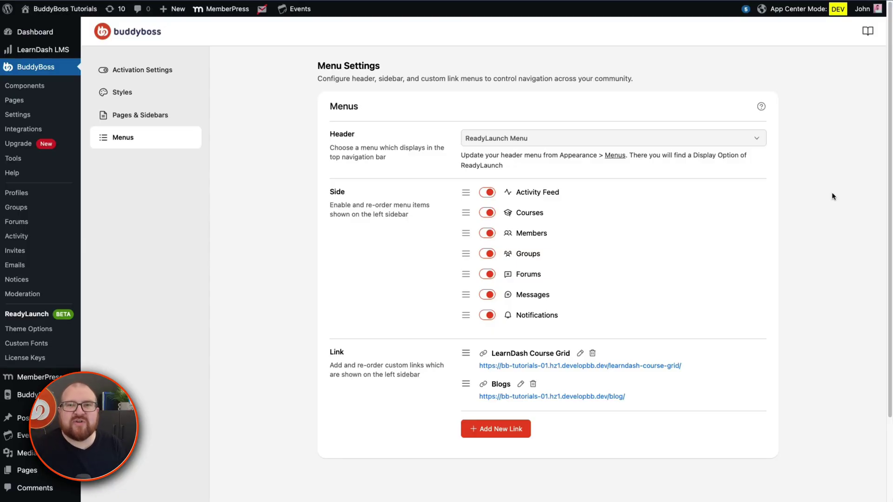
click(761, 105)
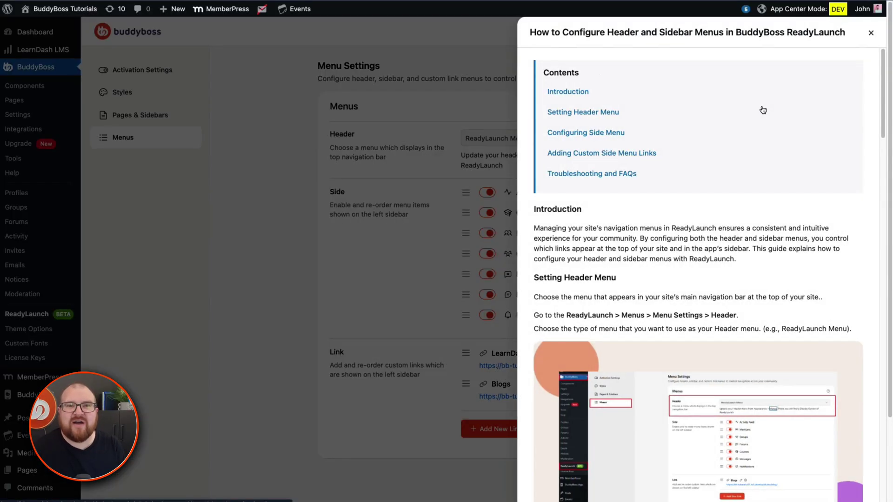
click(583, 112)
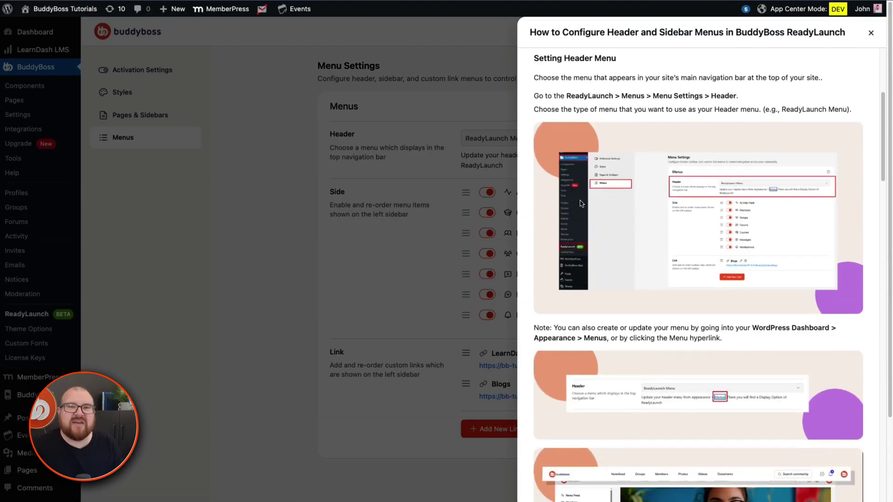
scroll(577, 248, down, 5)
scroll(577, 248, down, 20)
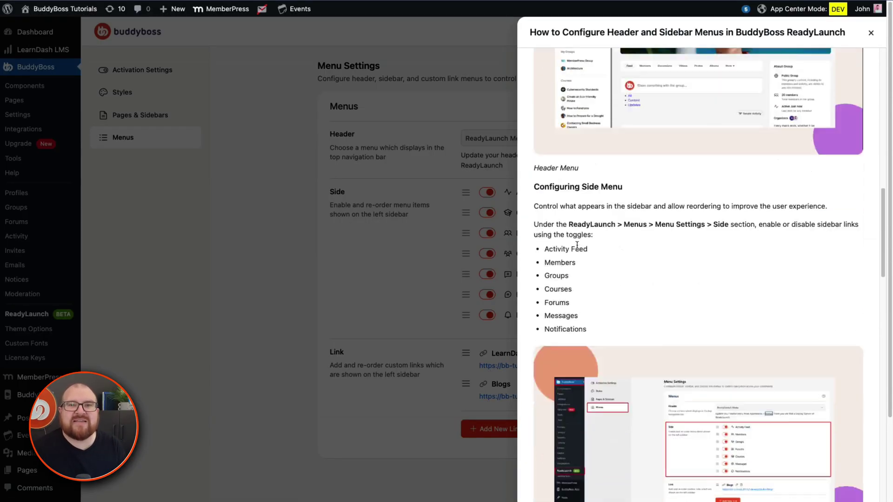
scroll(576, 248, down, 10)
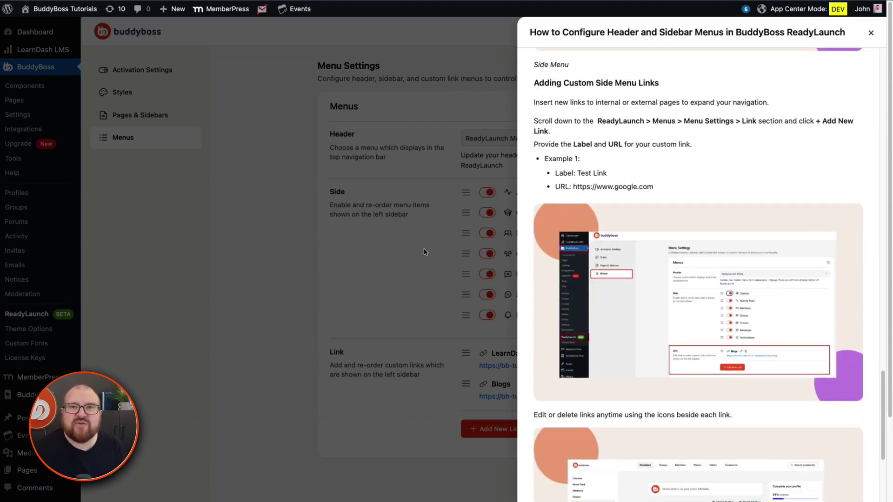
click(424, 253)
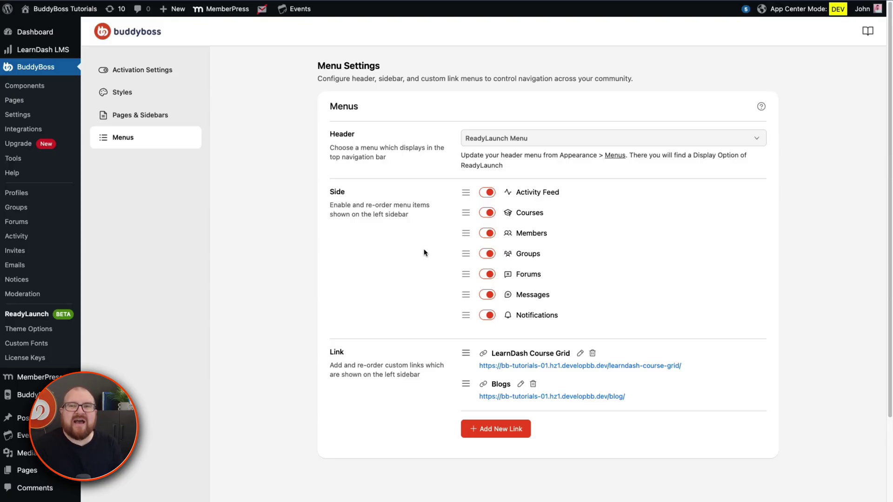
Step: Open the Blog page from the sidebar's Blogs link and scroll through it
click(867, 31)
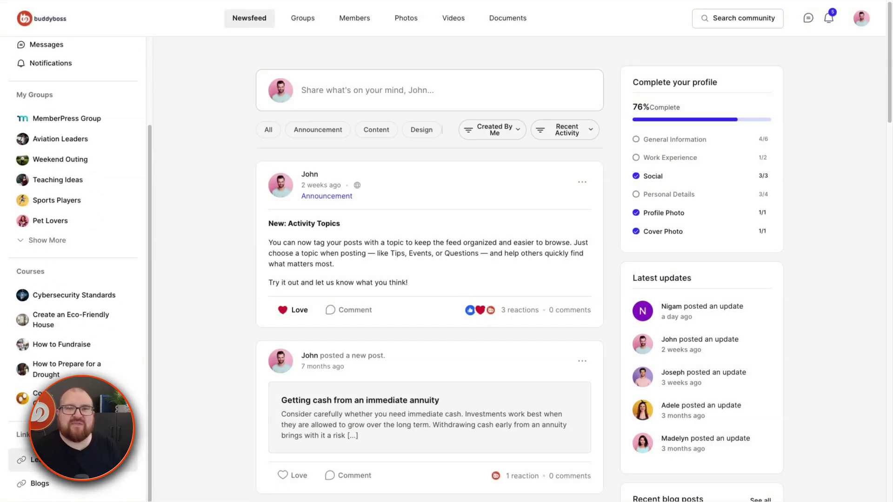
click(40, 483)
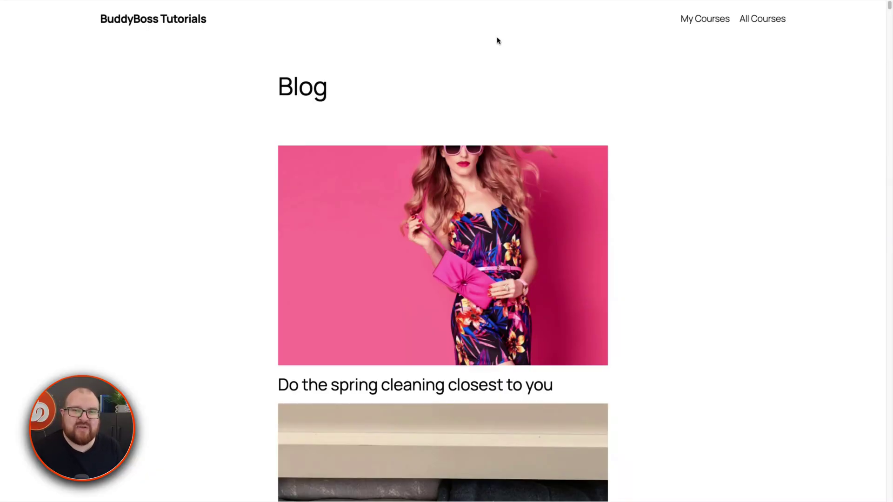
scroll(221, 205, down, 7)
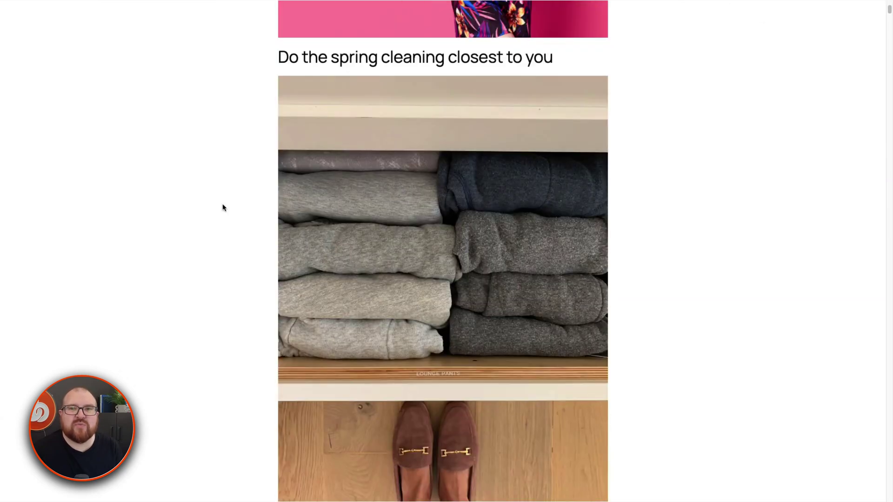
scroll(222, 207, up, 7)
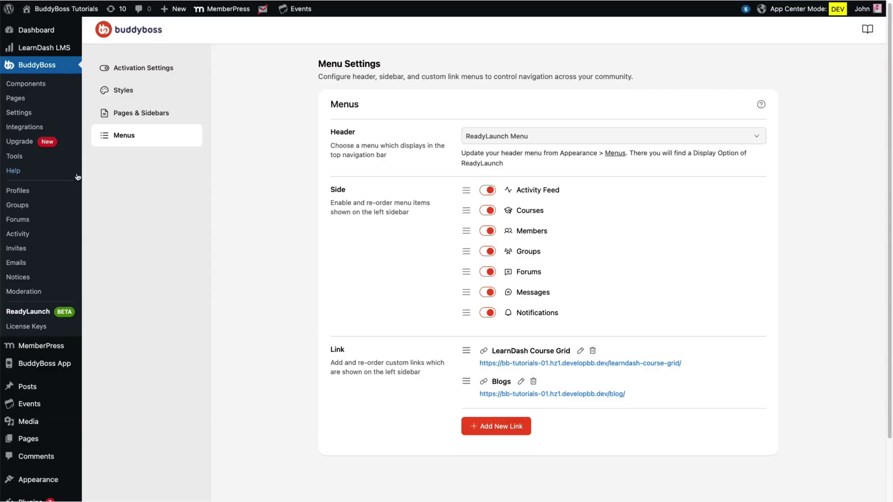
Step: Open the Blog Home template in the Site Editor
scroll(53, 395, down, 3)
mouse_move(53, 396)
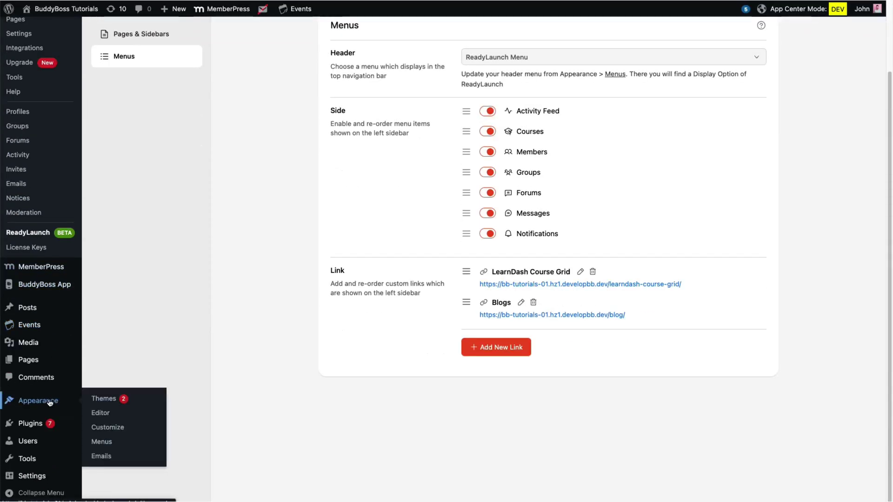
click(76, 413)
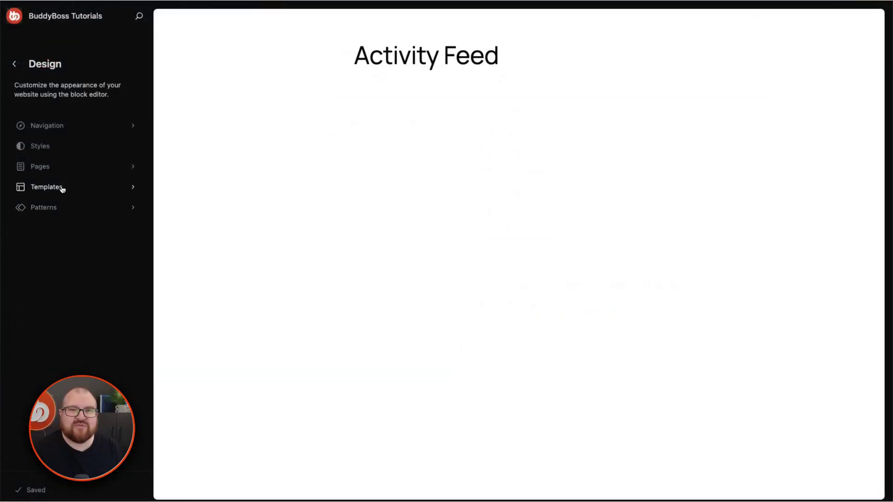
click(61, 188)
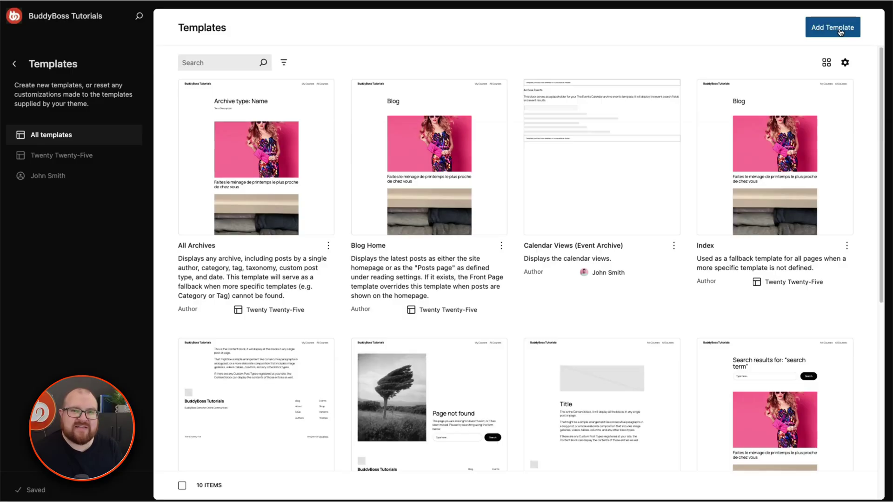
click(396, 210)
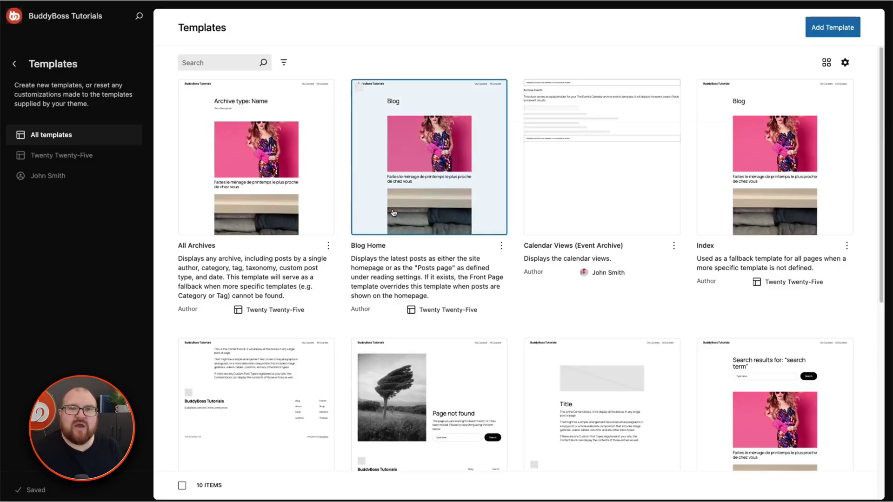
click(385, 96)
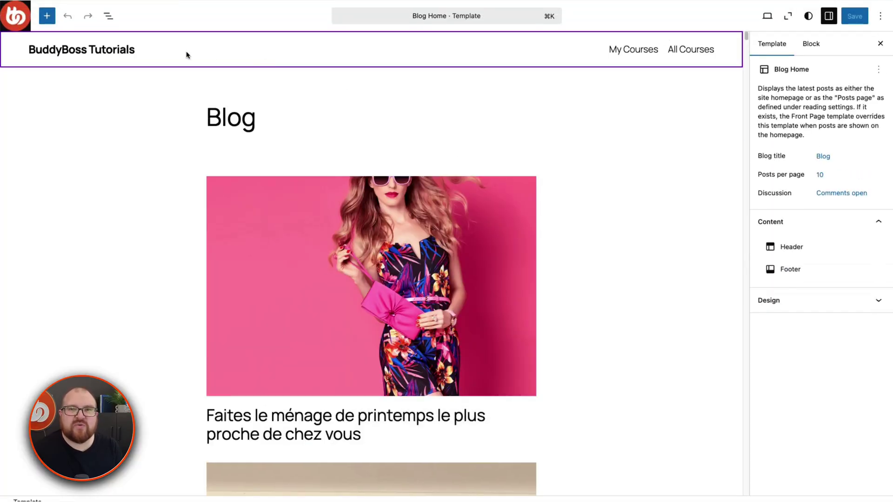
Step: Delete the template's existing site header block
click(255, 57)
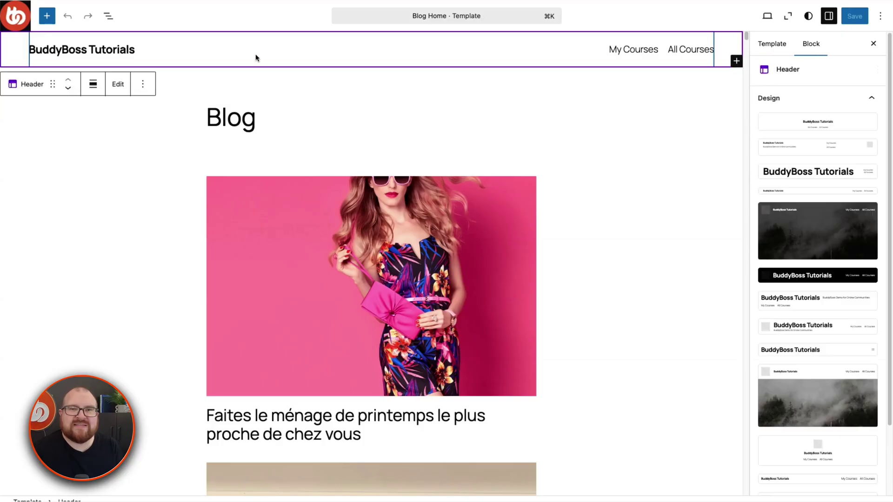
click(146, 85)
click(155, 318)
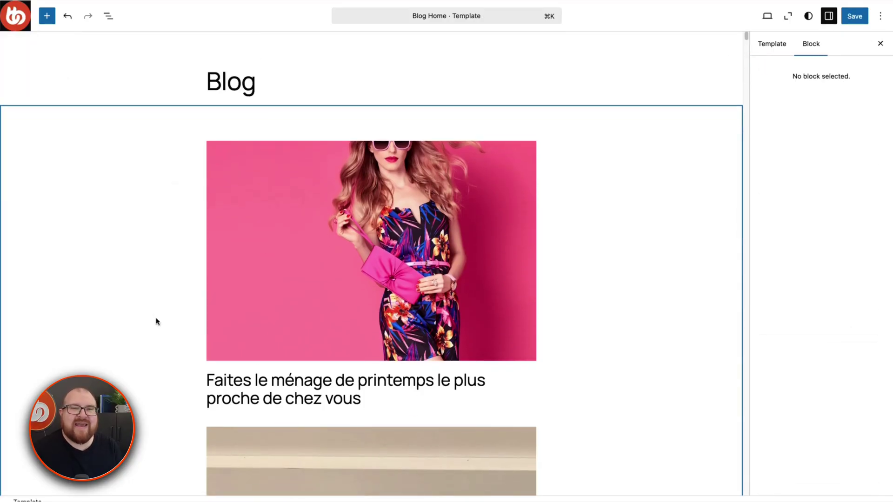
Step: Insert the BB ReadyLaunch Header above the Blog title and save the template
click(46, 15)
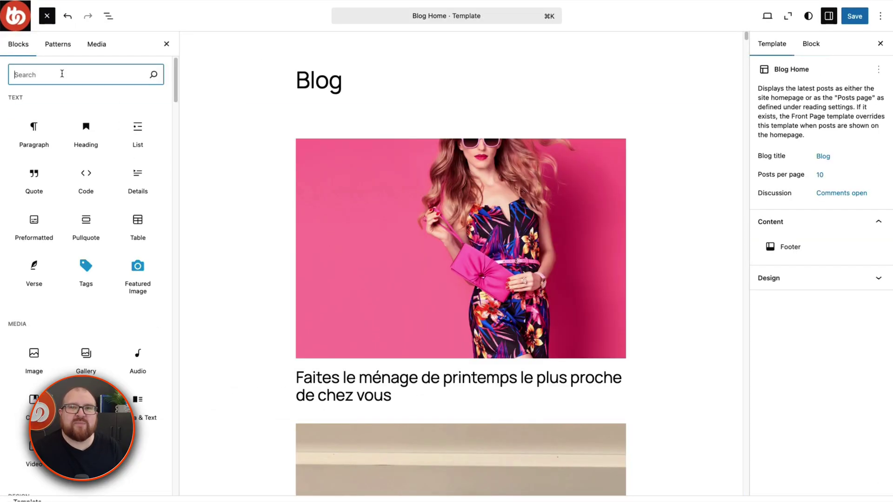
text(bb)
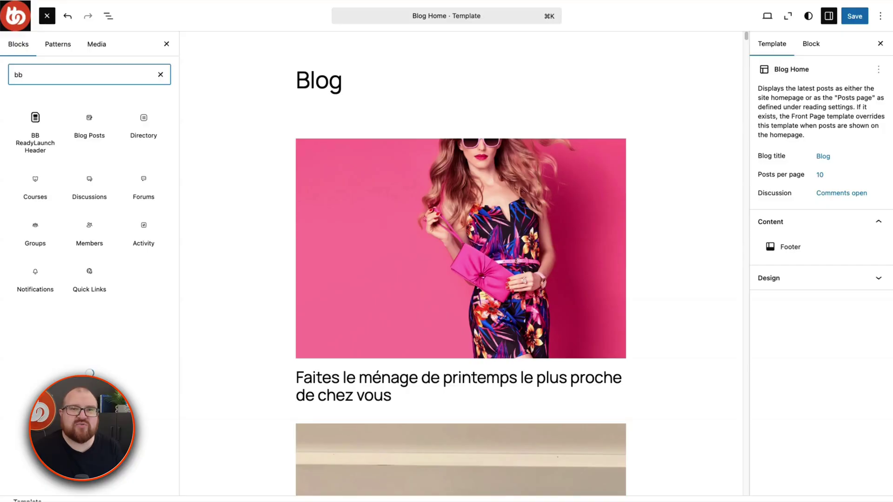
drag(37, 139, 332, 56)
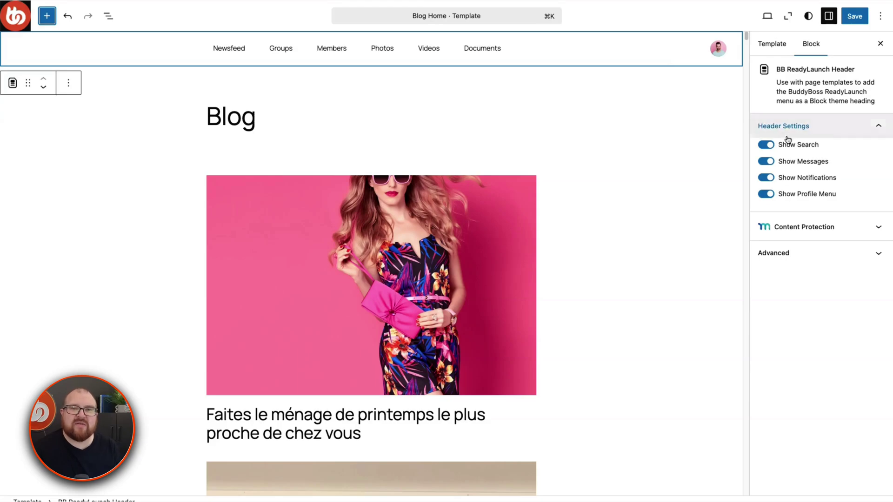
click(855, 17)
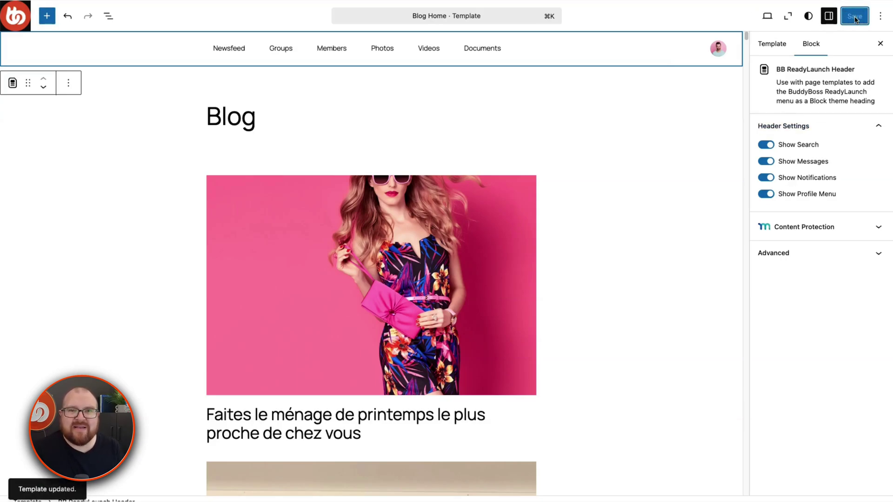
right_click(625, 76)
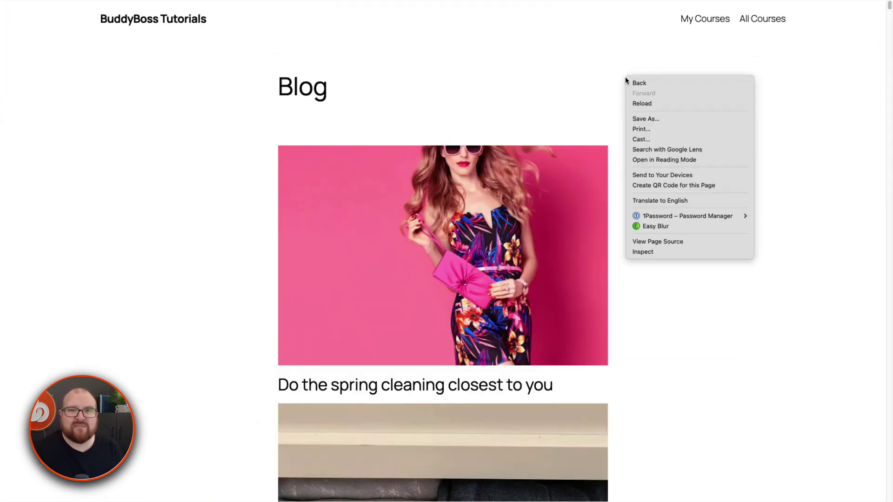
Step: Reload the Blog page to show the new ReadyLaunch header, then browse the community News Feed
click(637, 103)
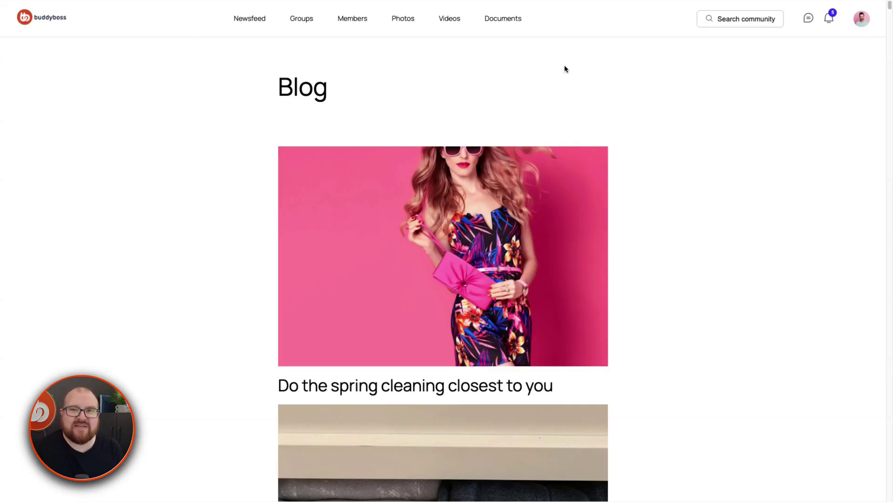
click(239, 20)
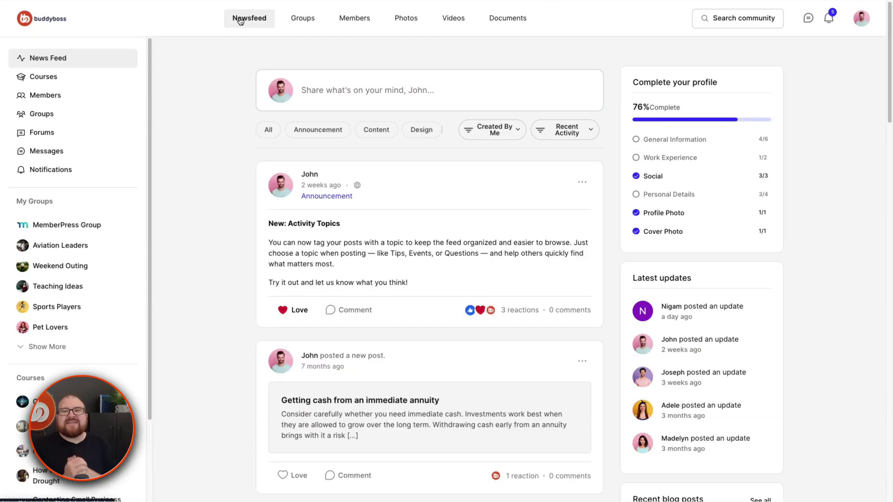
scroll(220, 154, down, 5)
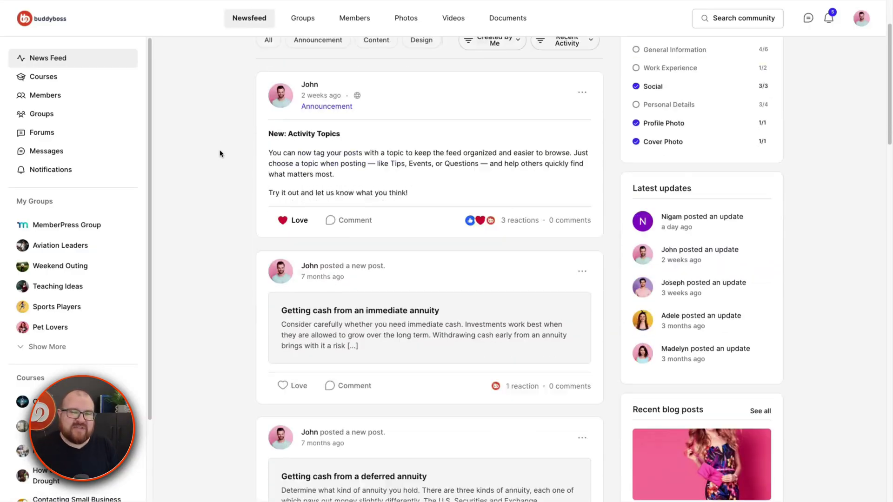
scroll(220, 154, up, 5)
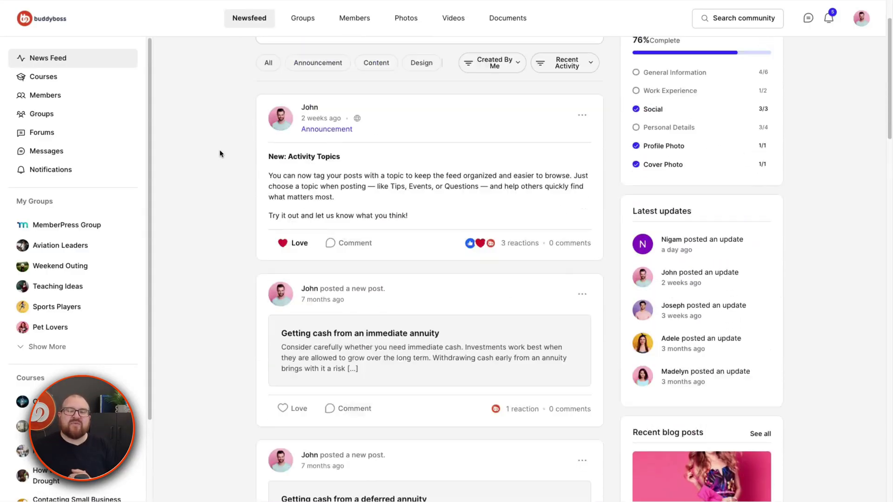
Step: Open the Groups directory from the ReadyLaunch header and look over its 16 groups
click(293, 20)
scroll(278, 144, down, 4)
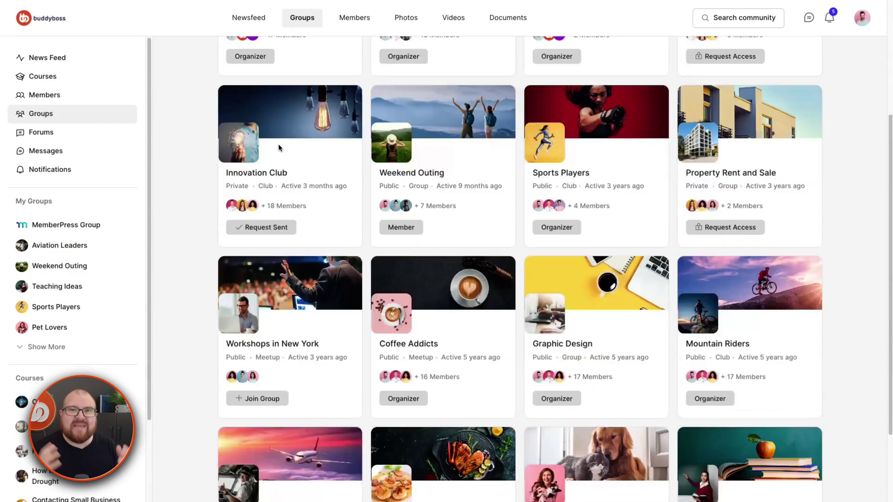
scroll(278, 148, up, 4)
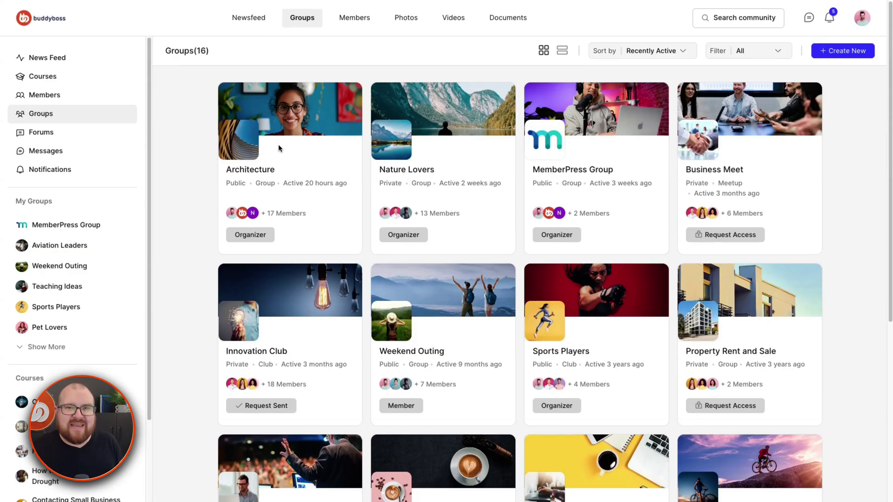
Step: Open the Members directory from the header and scroll through the listing
click(350, 26)
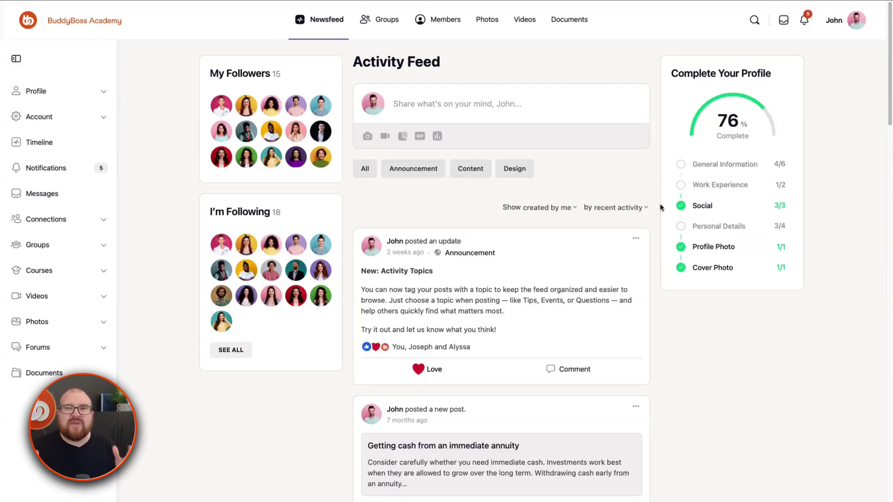
scroll(660, 207, down, 4)
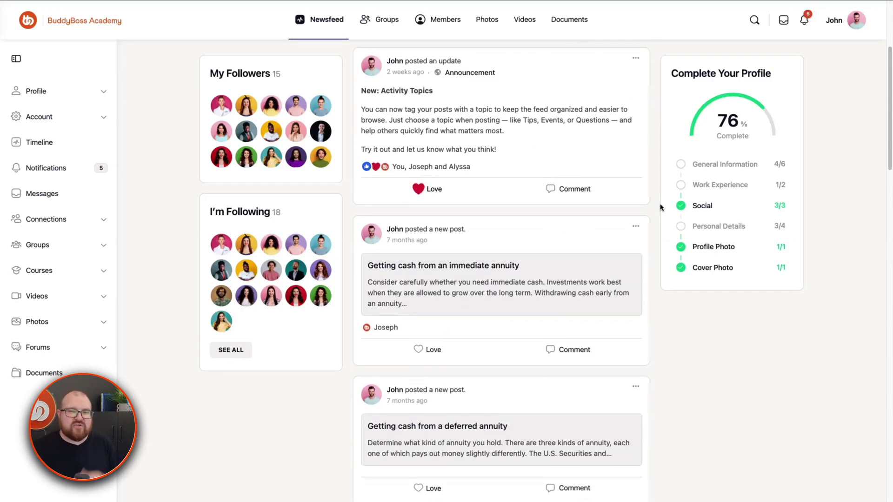
scroll(661, 207, down, 4)
scroll(660, 206, up, 8)
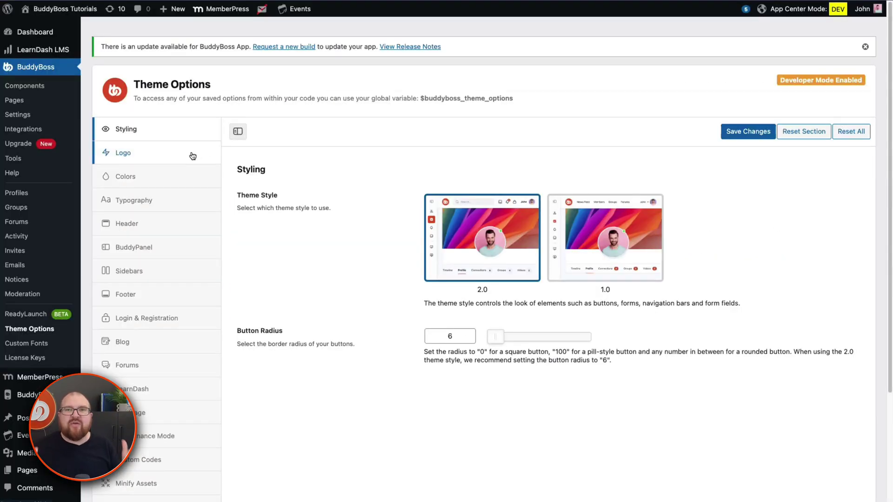
Step: Look over the Logo section of BuddyBoss Theme Options, then the Colors section
click(193, 156)
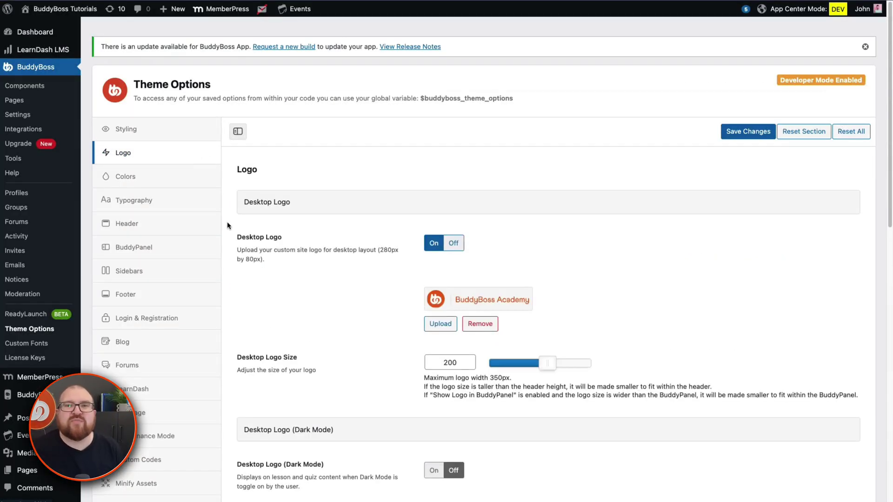
scroll(232, 239, down, 1)
click(152, 155)
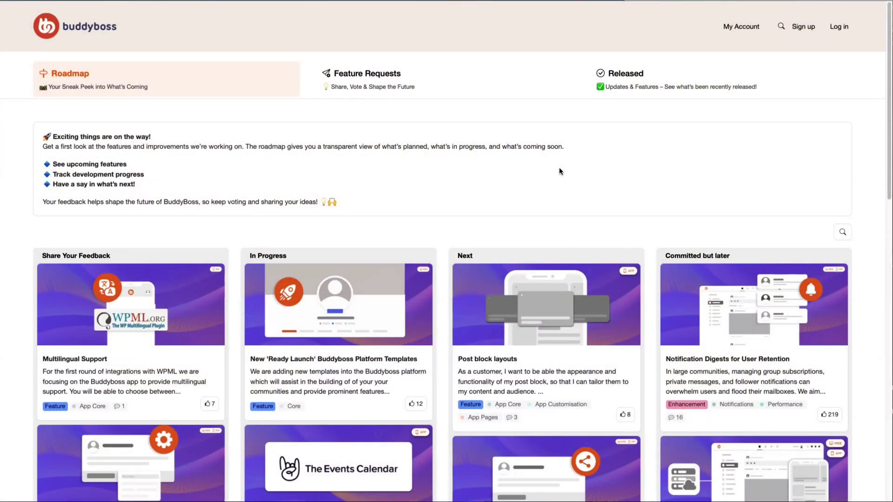
Step: Scroll down the Roadmap page to cards like Multilingual Support and Offload Media
scroll(560, 171, down, 3)
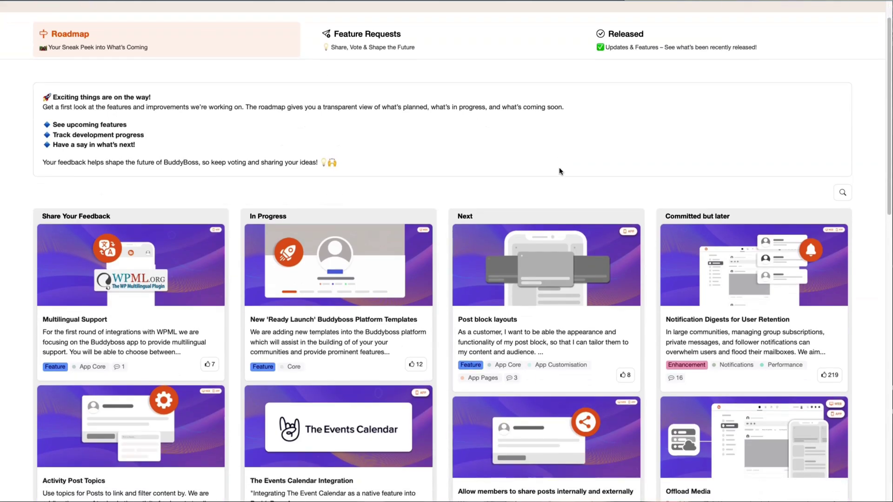